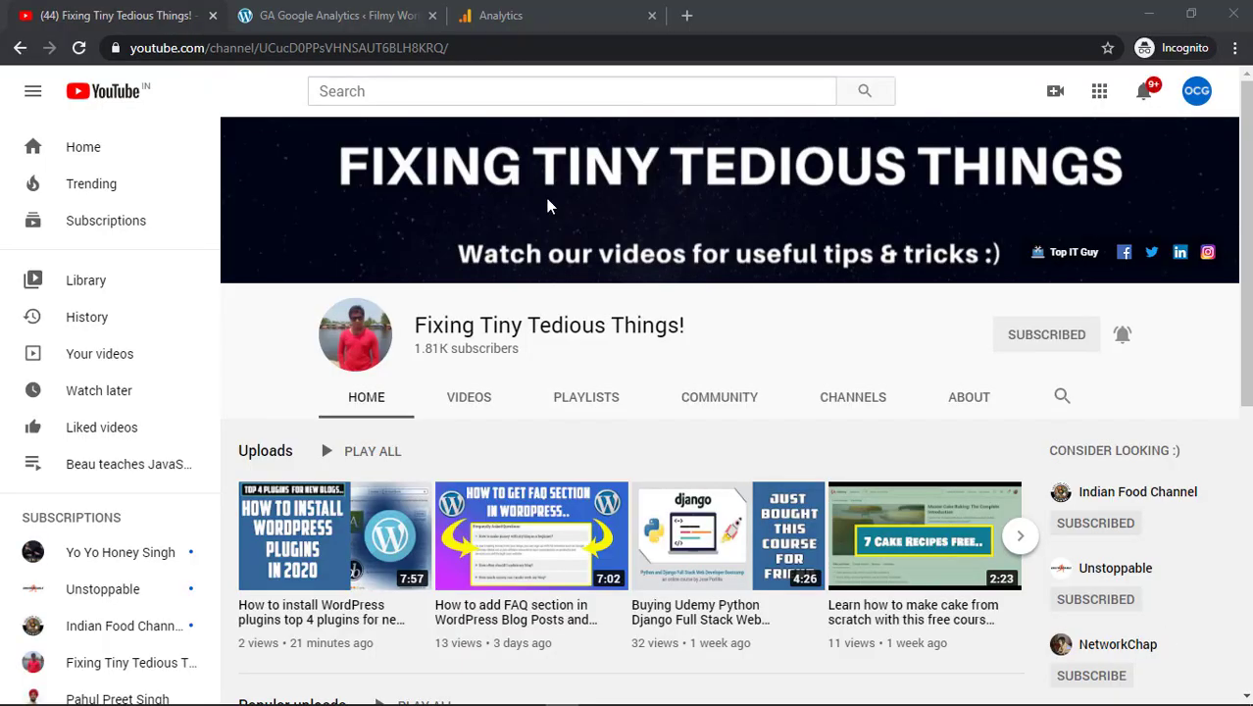
{"action": "left_click", "coordinate": [326, 16]}
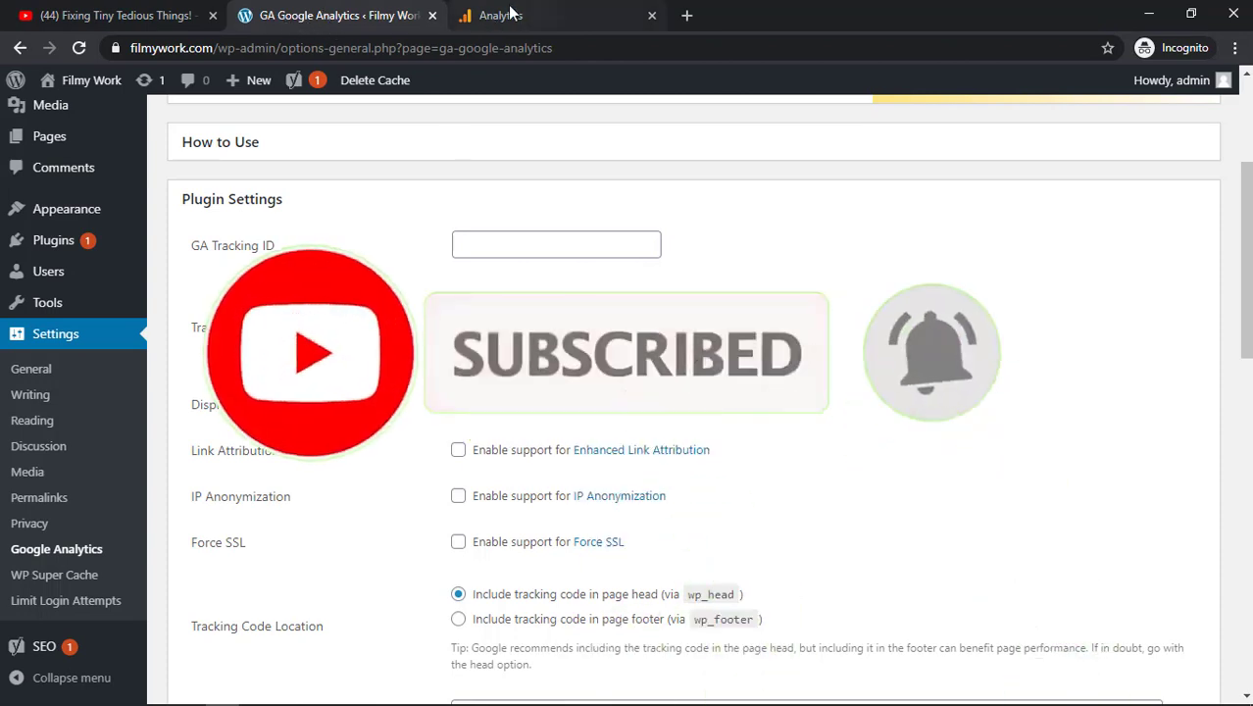
{"action": "left_click", "coordinate": [500, 16]}
{"action": "left_click", "coordinate": [333, 15]}
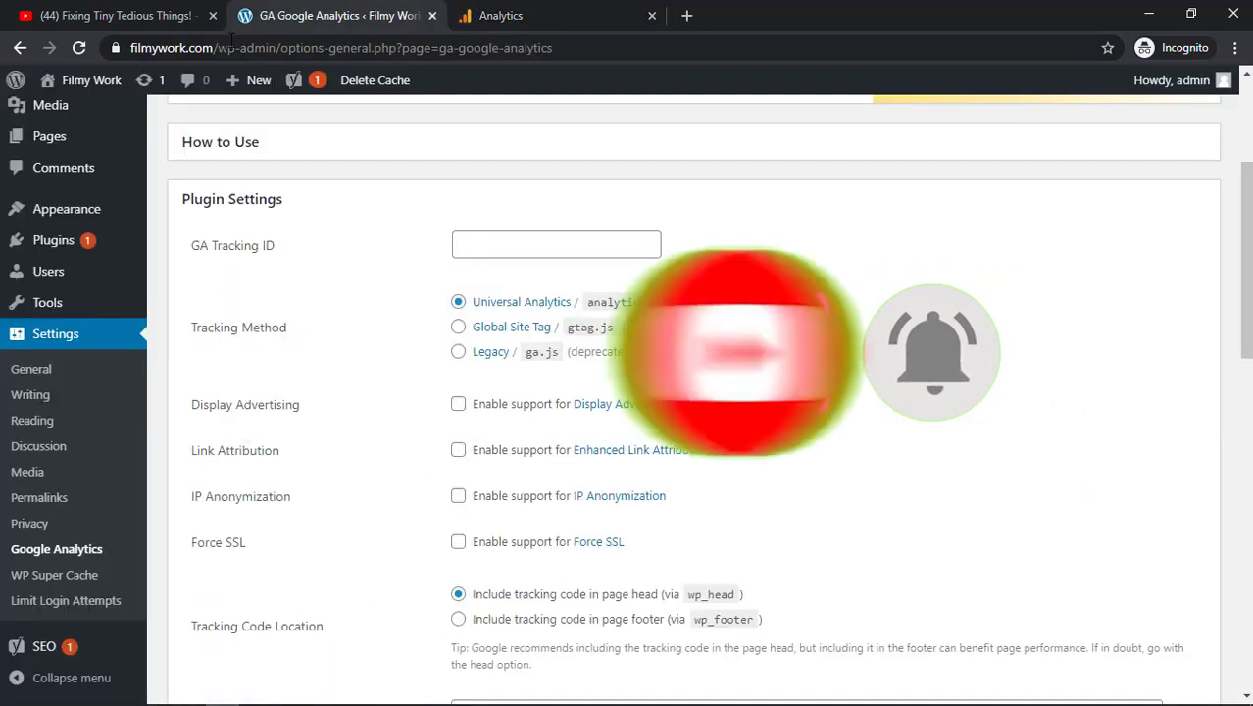
{"action": "left_click_drag", "start_coordinate": [218, 48], "coordinate": [130, 48]}
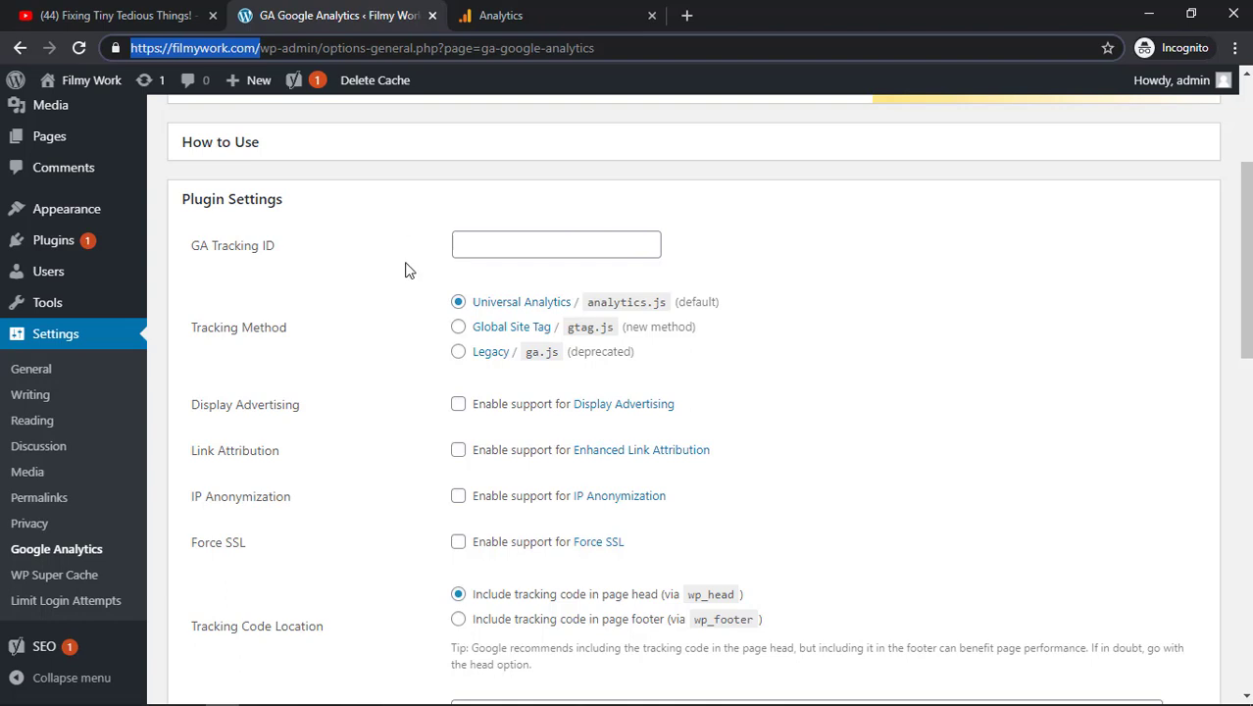
Reload the WordPress GA settings page, expand Plugin Settings, then return to the Analytics tab
{"action": "left_click", "coordinate": [440, 172]}
{"action": "left_click", "coordinate": [555, 15]}
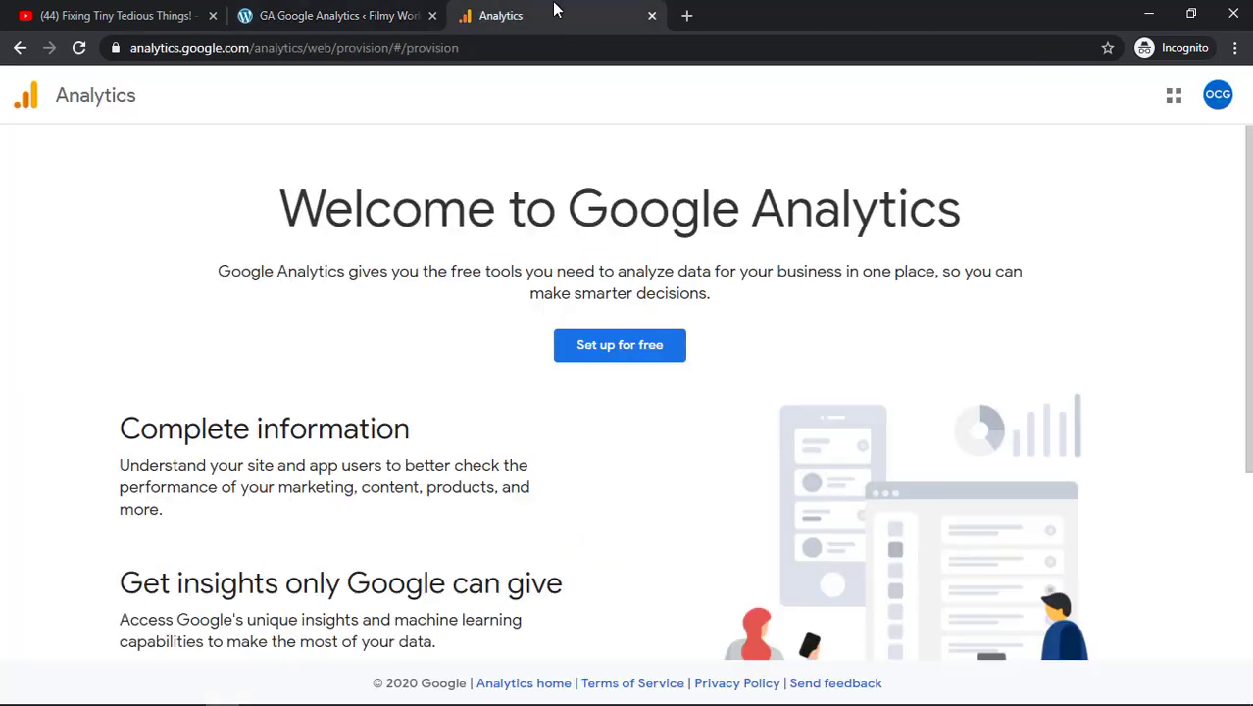
{"action": "left_click", "coordinate": [358, 15]}
{"action": "scroll", "coordinate": [686, 392], "scroll_direction": "down", "scroll_amount": 3}
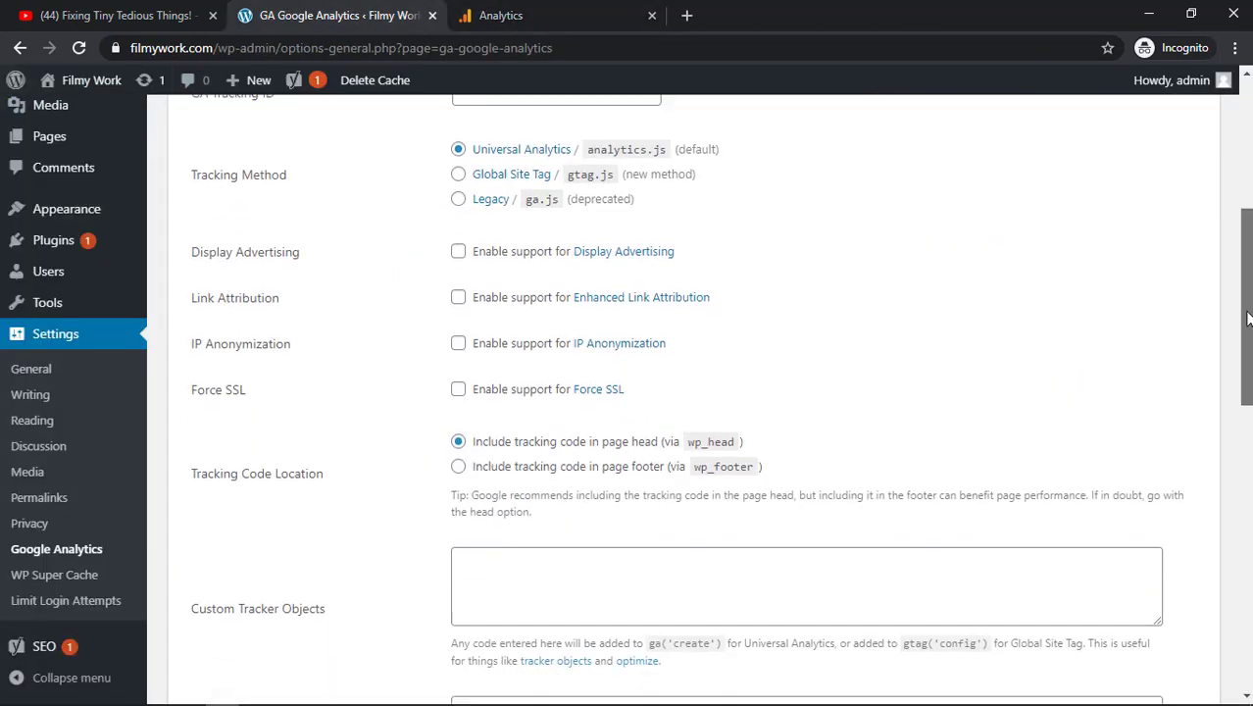
{"action": "scroll", "coordinate": [687, 392], "scroll_direction": "down", "scroll_amount": 1}
{"action": "scroll", "coordinate": [686, 392], "scroll_direction": "up", "scroll_amount": 4}
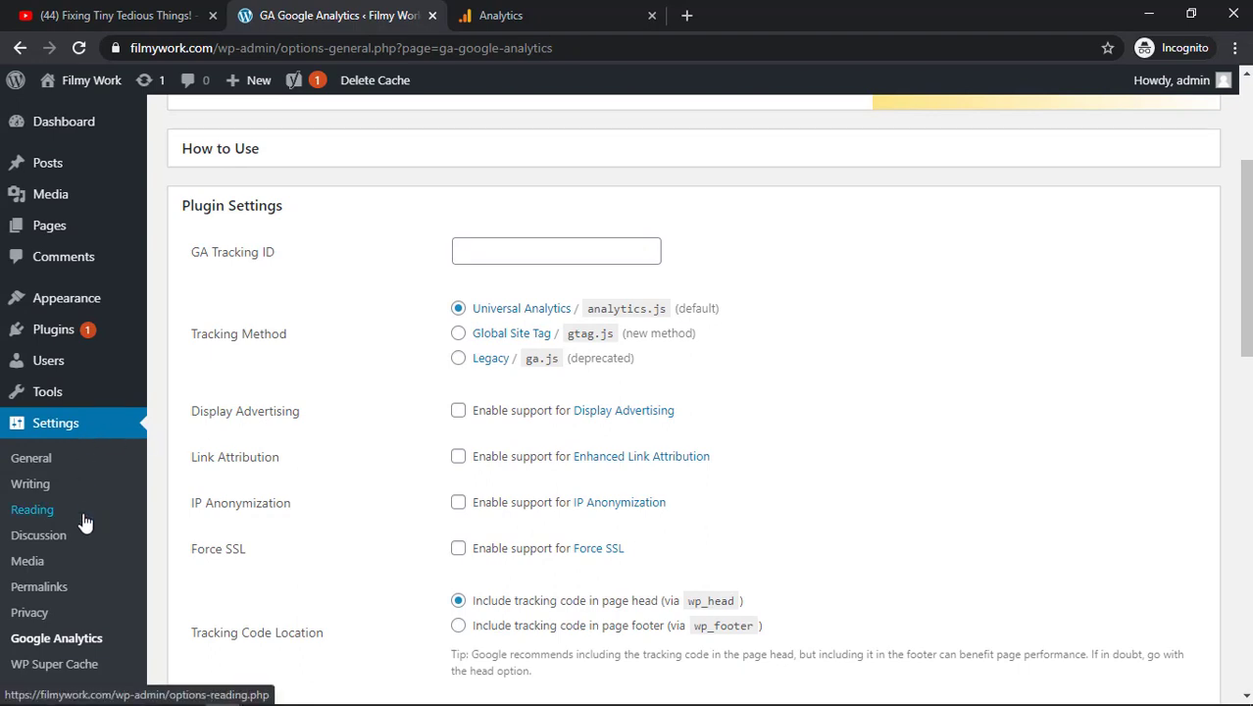
{"action": "left_click", "coordinate": [45, 640]}
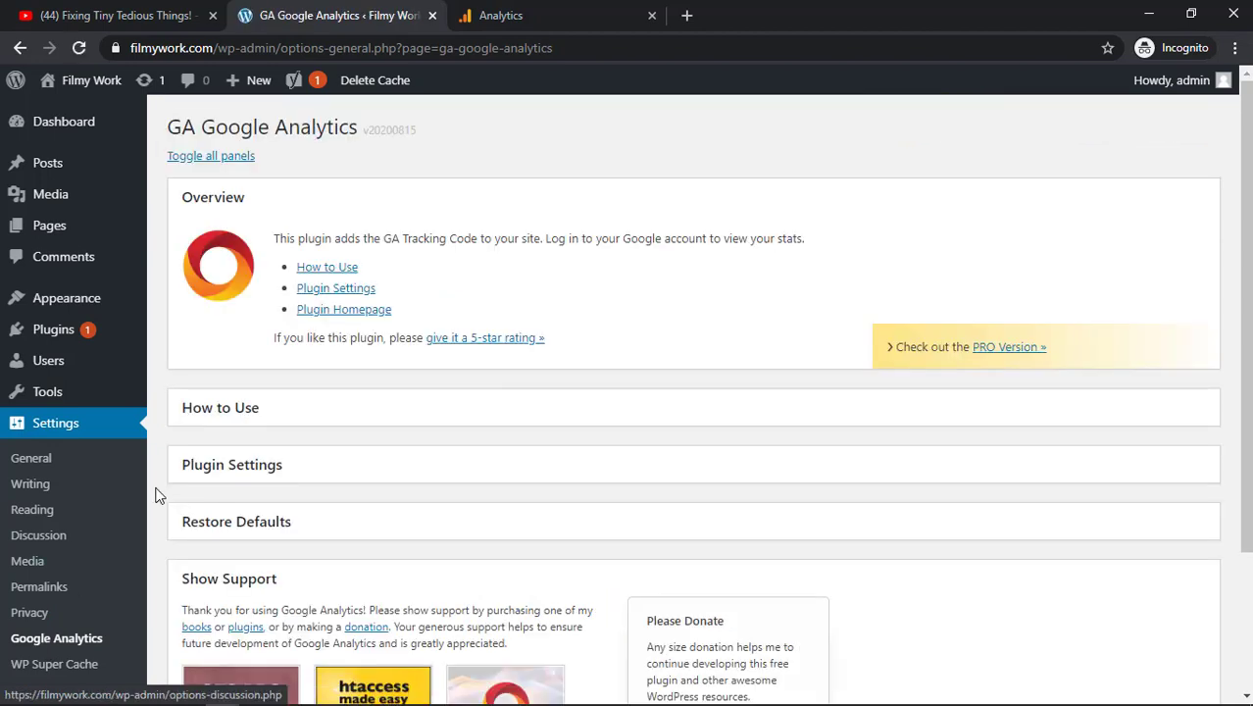
{"action": "left_click", "coordinate": [231, 464]}
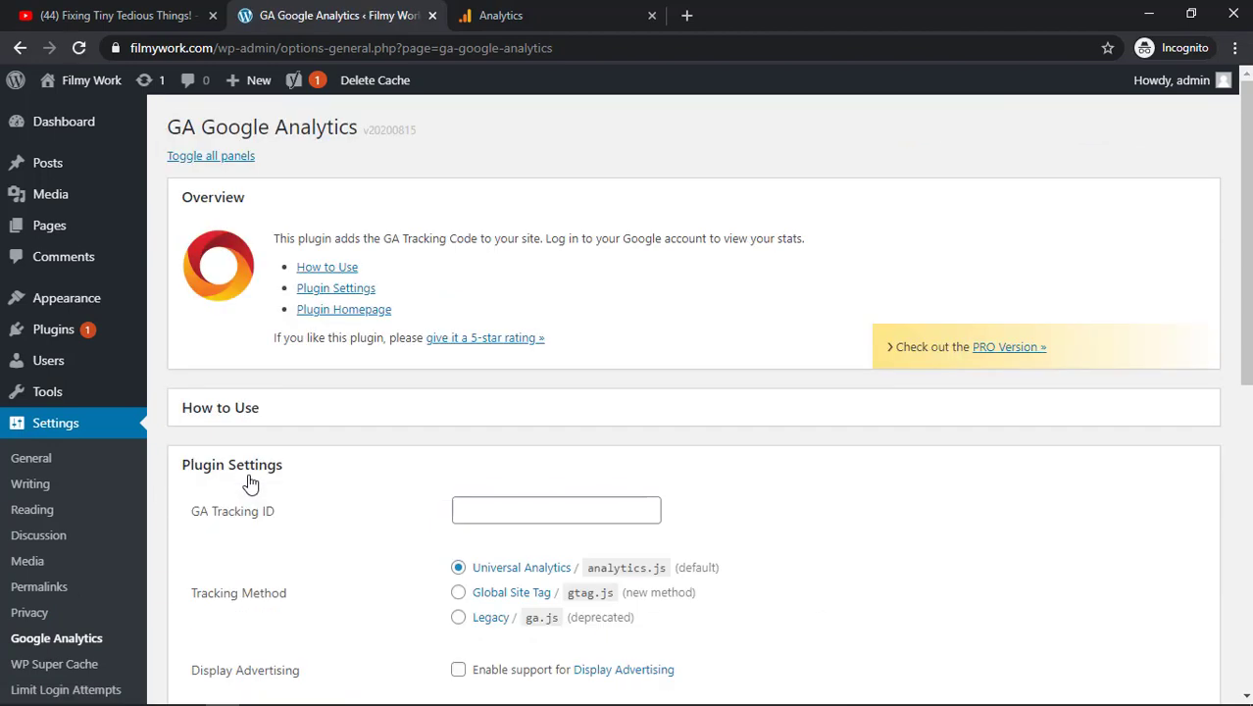
{"action": "left_click_drag", "start_coordinate": [1245, 196], "coordinate": [1247, 333]}
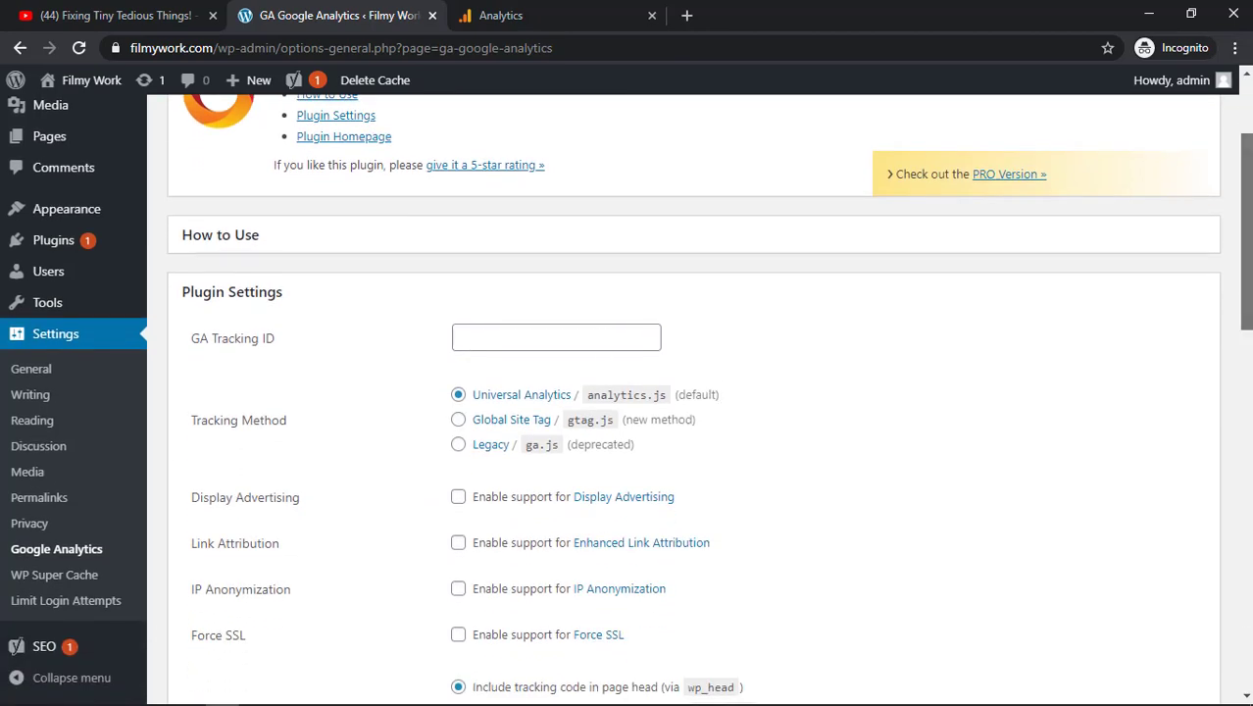
{"action": "mouse_move", "coordinate": [1245, 245]}
{"action": "left_mouse_down"}
{"action": "mouse_move", "coordinate": [1237, 513]}
{"action": "mouse_move", "coordinate": [1225, 550]}
{"action": "mouse_move", "coordinate": [1238, 294]}
{"action": "left_mouse_up"}
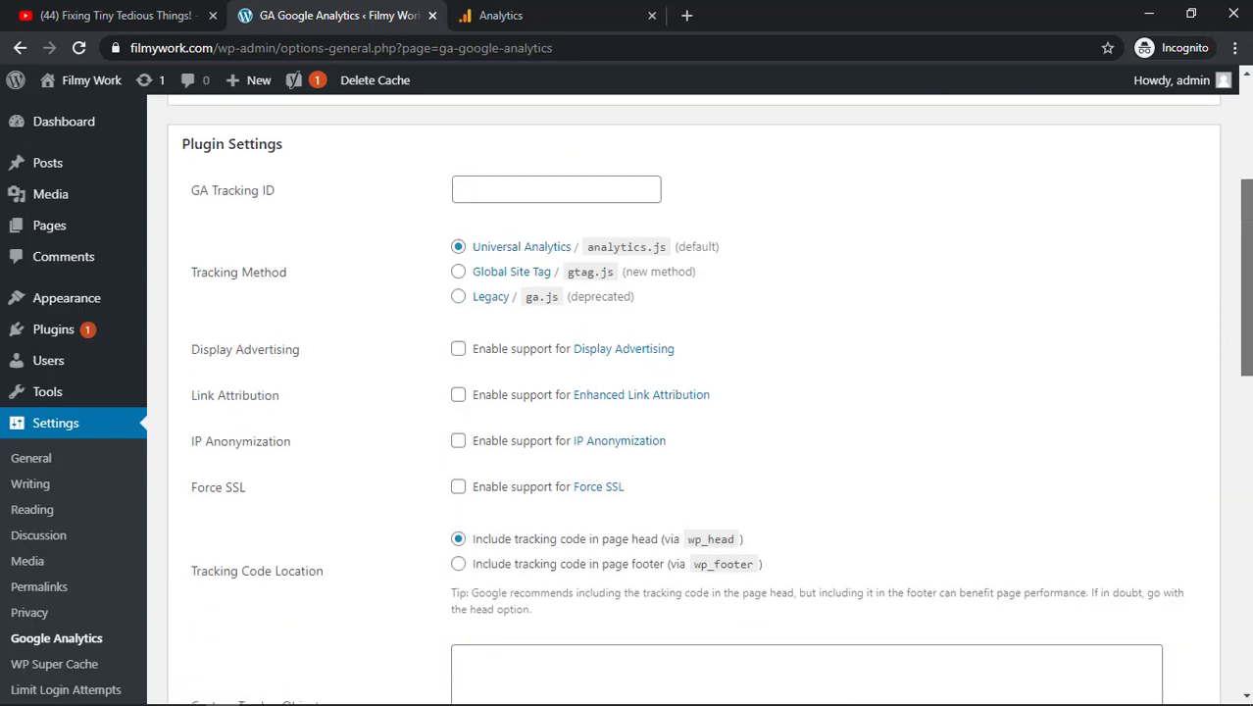
{"action": "scroll", "coordinate": [686, 393], "scroll_direction": "up", "scroll_amount": 3}
{"action": "left_click", "coordinate": [500, 14]}
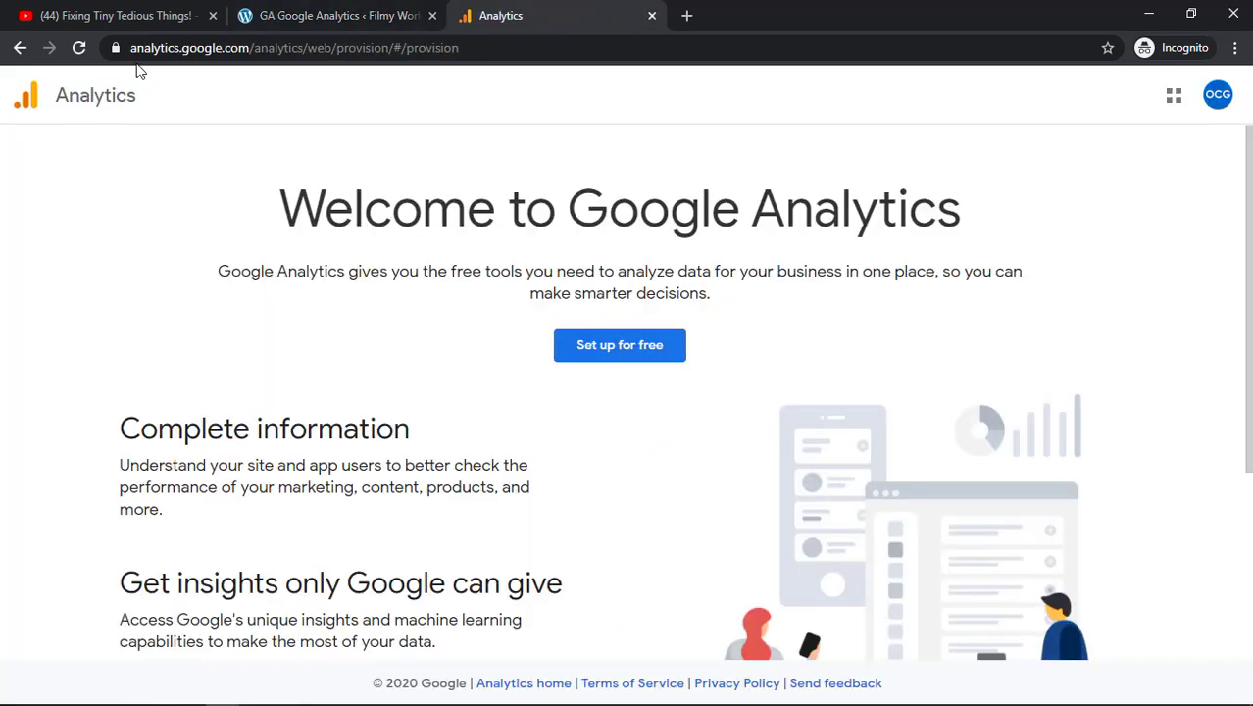
Start a free Analytics account and name it Filmywork, leaving data sharing options checked
{"action": "left_click_drag", "start_coordinate": [130, 47], "coordinate": [250, 47]}
{"action": "left_click", "coordinate": [679, 345]}
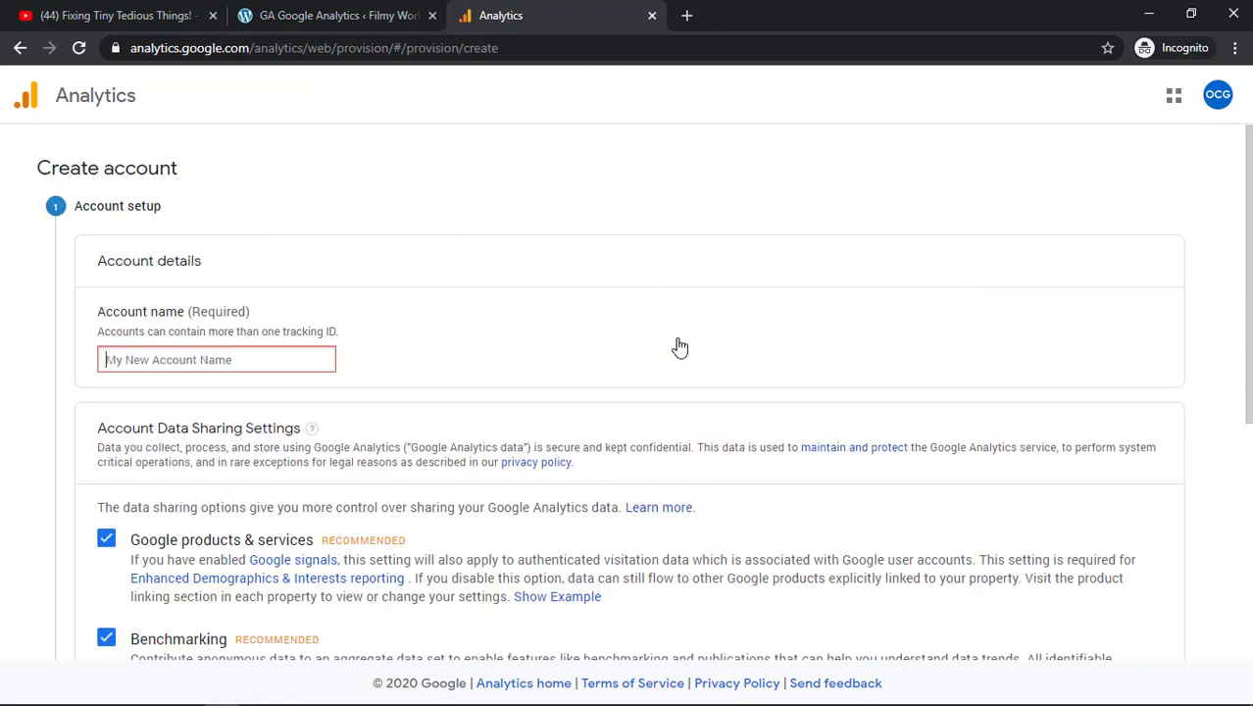
{"action": "left_click", "coordinate": [229, 359]}
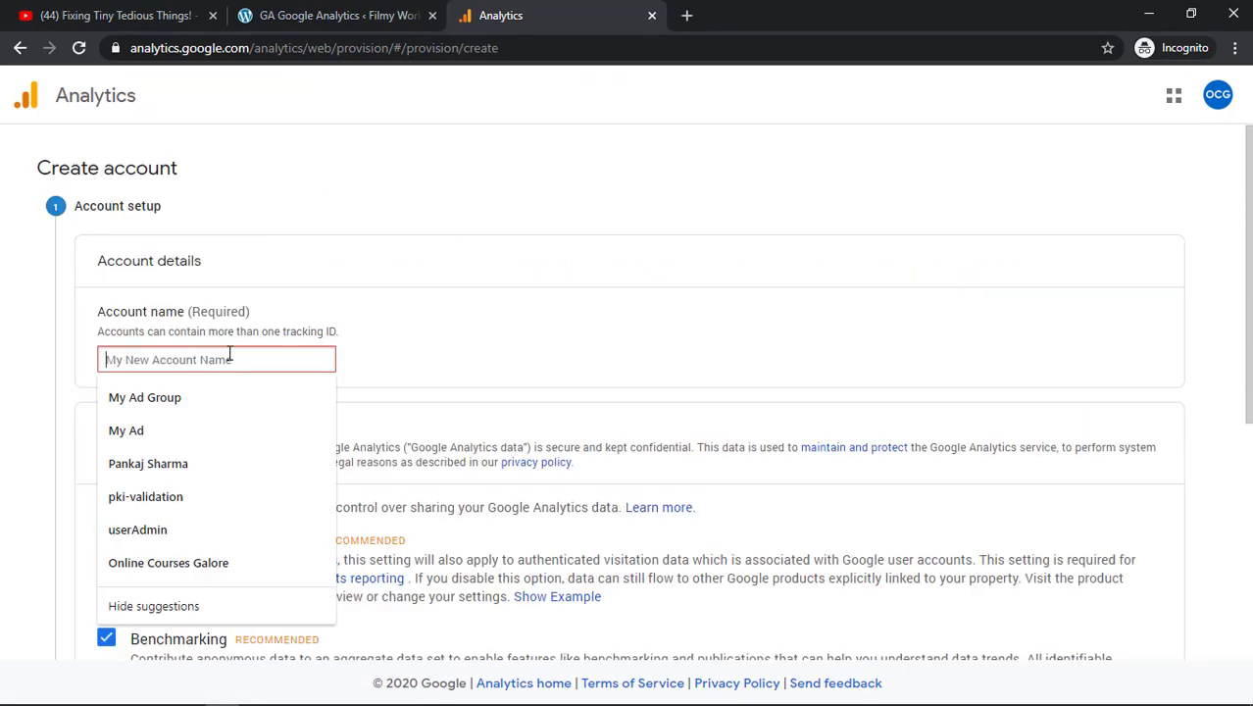
{"action": "type", "text": "Filmywork"}
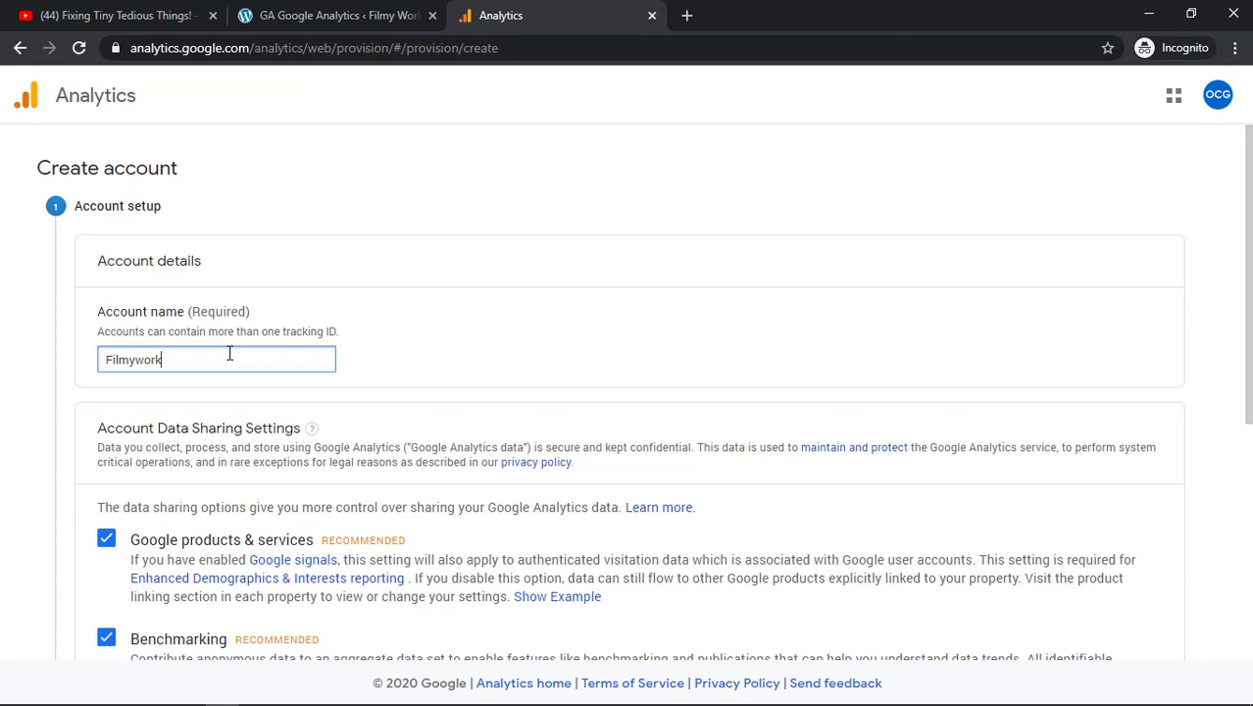
{"action": "scroll", "coordinate": [368, 424], "scroll_direction": "down", "scroll_amount": 4}
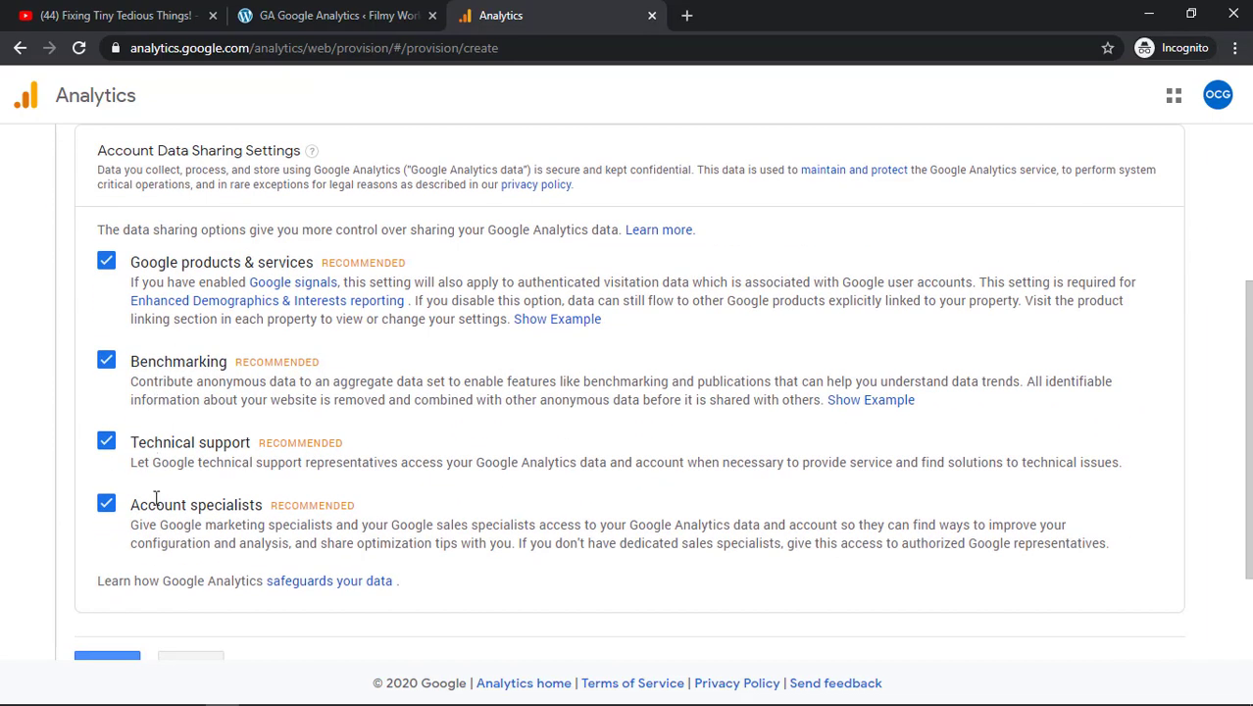
{"action": "left_click_drag", "start_coordinate": [1247, 304], "coordinate": [1248, 431]}
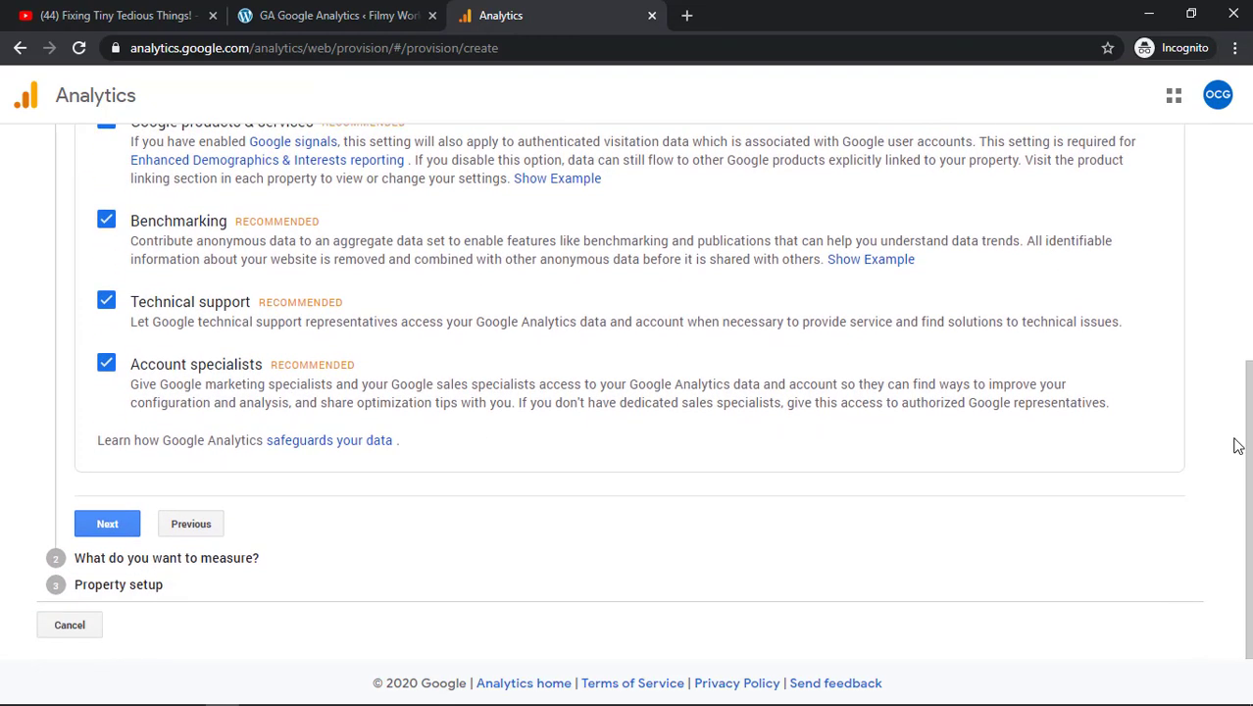
Finish account setup with Web kept as what to measure
{"action": "left_click", "coordinate": [108, 525]}
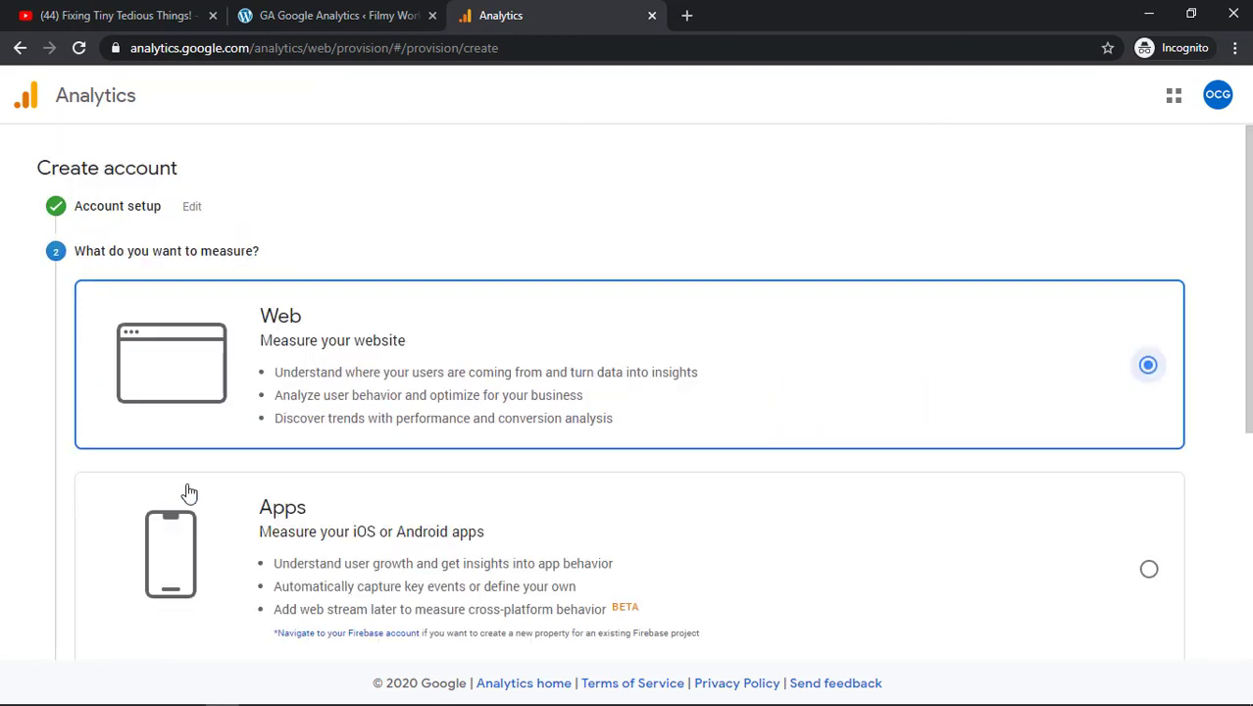
{"action": "left_click_drag", "start_coordinate": [1247, 275], "coordinate": [1246, 310]}
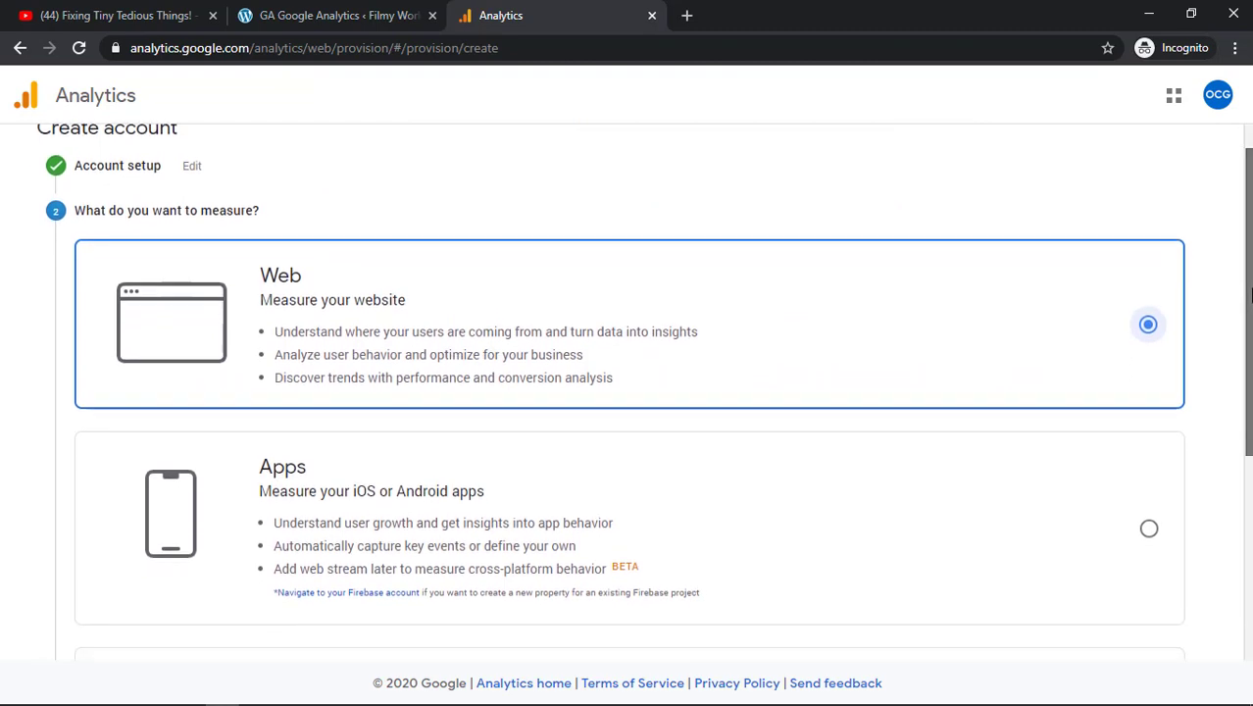
{"action": "left_click_drag", "start_coordinate": [1247, 291], "coordinate": [1248, 326]}
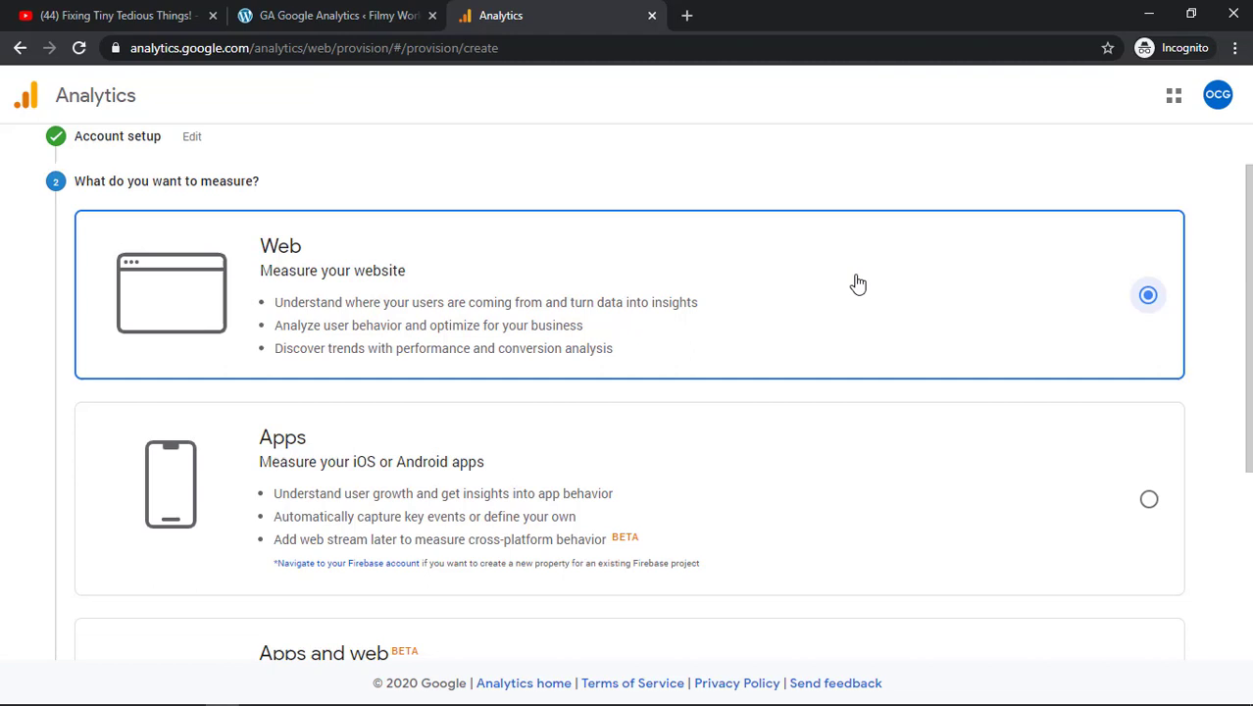
{"action": "left_click_drag", "start_coordinate": [1247, 314], "coordinate": [1247, 490]}
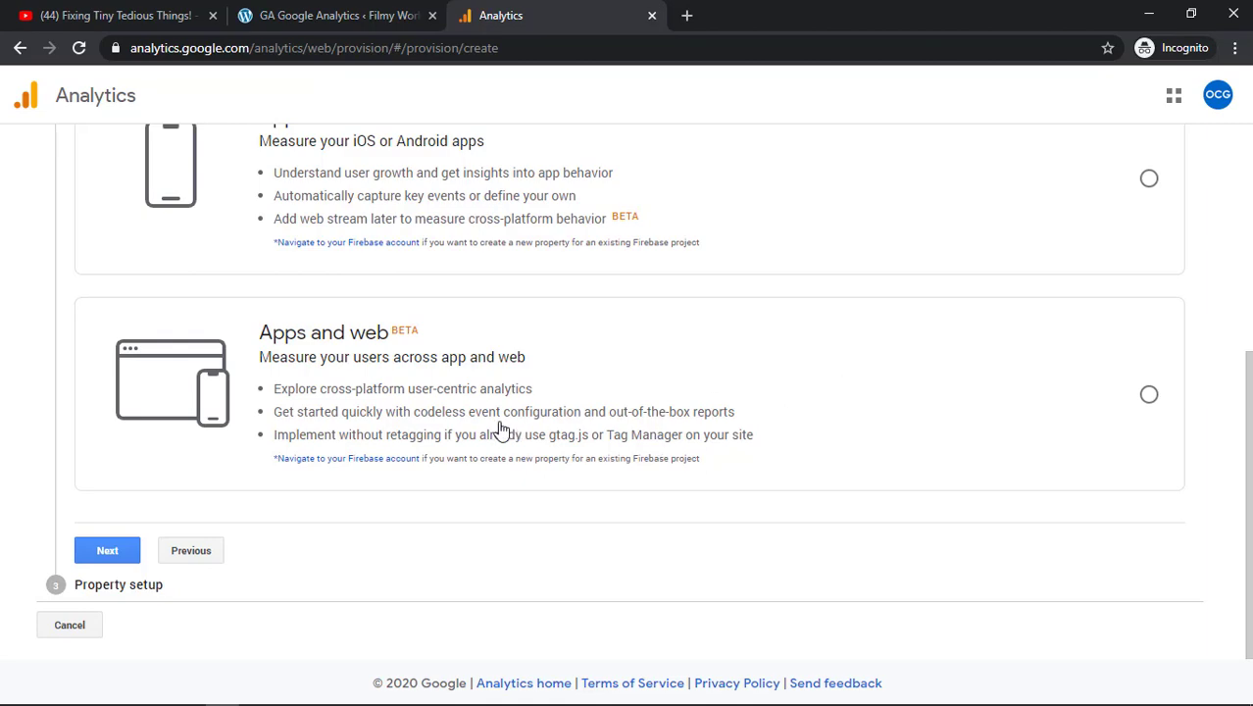
{"action": "scroll", "coordinate": [502, 429], "scroll_direction": "up", "scroll_amount": 4}
{"action": "scroll", "coordinate": [529, 490], "scroll_direction": "down", "scroll_amount": 4}
{"action": "left_click", "coordinate": [107, 550]}
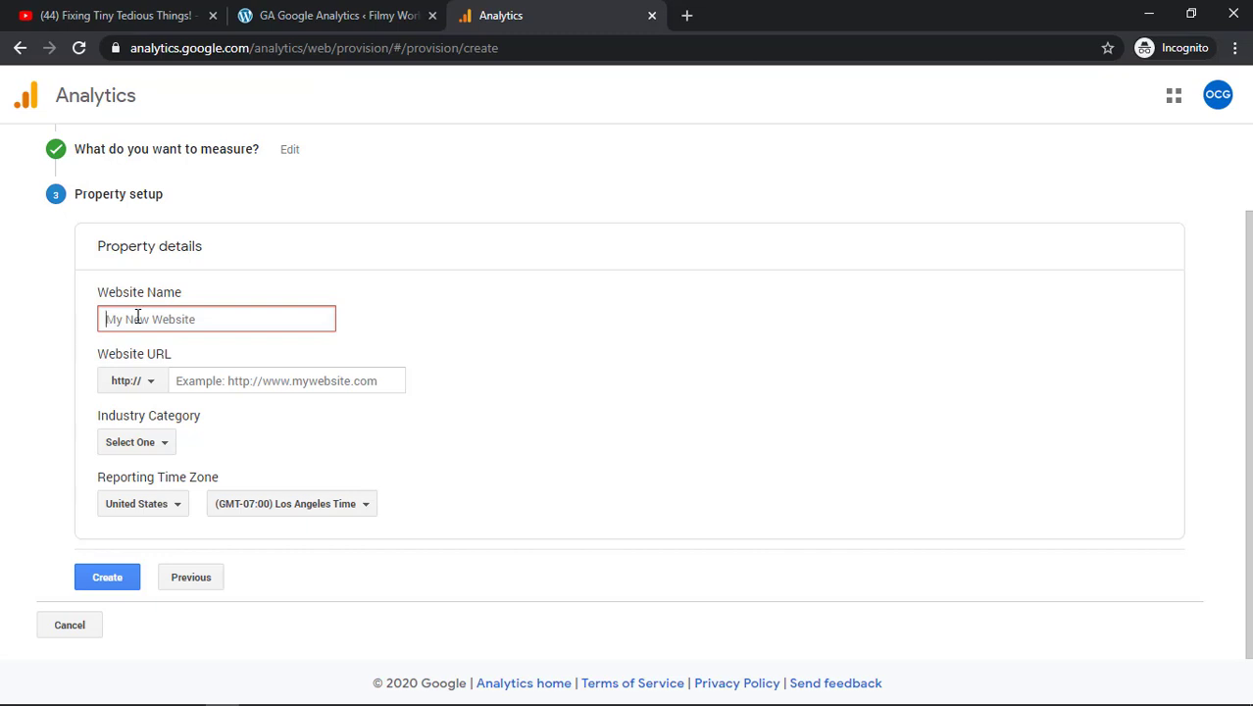
{"action": "type", "text": "Filmywork"}
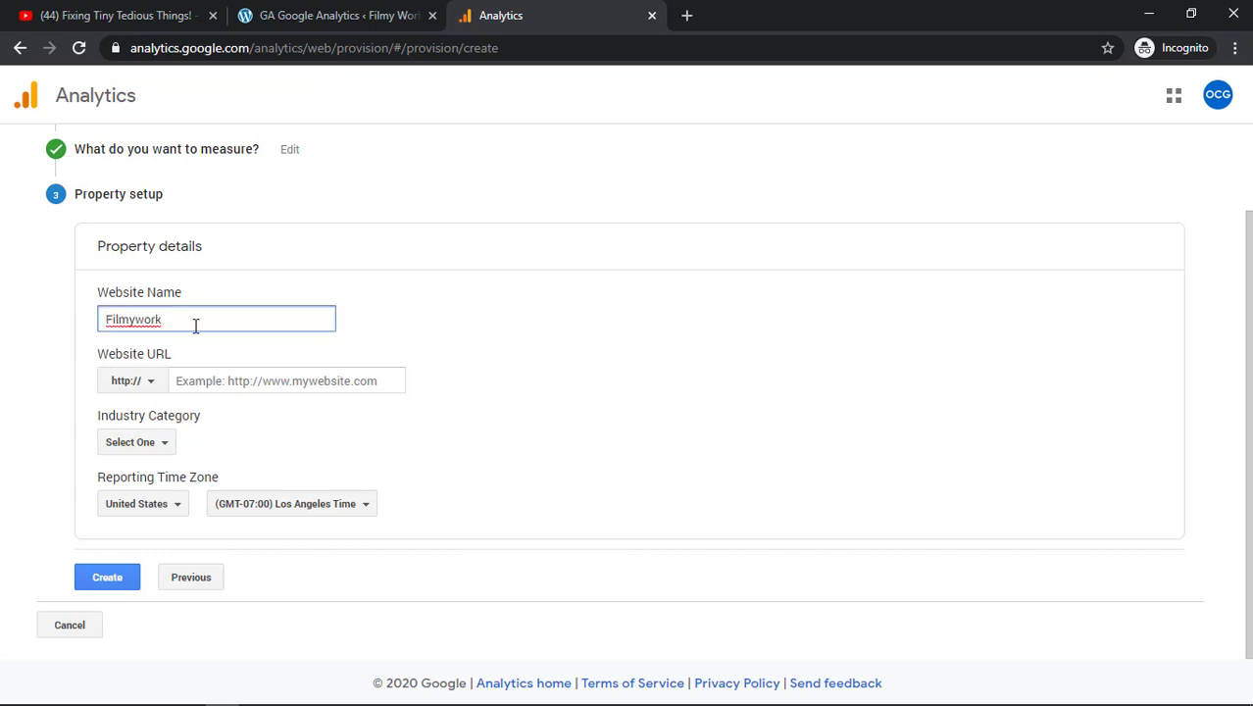
{"action": "left_click", "coordinate": [186, 380]}
{"action": "left_click", "coordinate": [150, 380]}
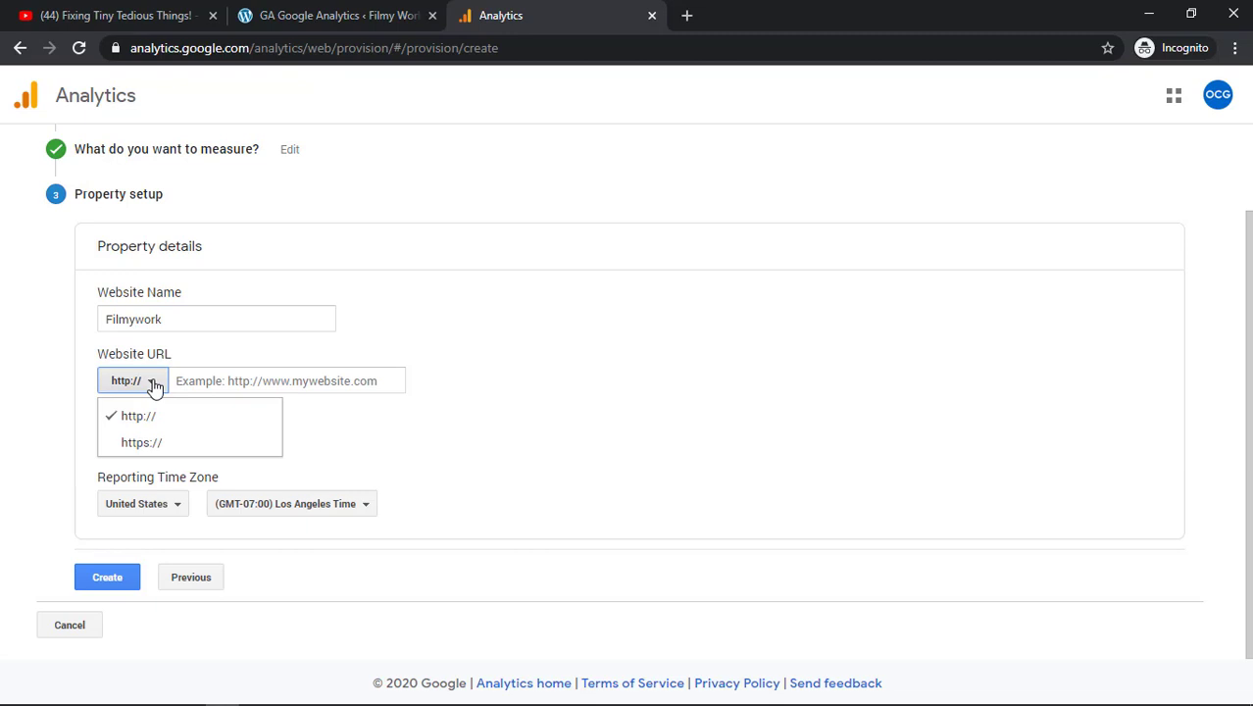
{"action": "left_click", "coordinate": [129, 444]}
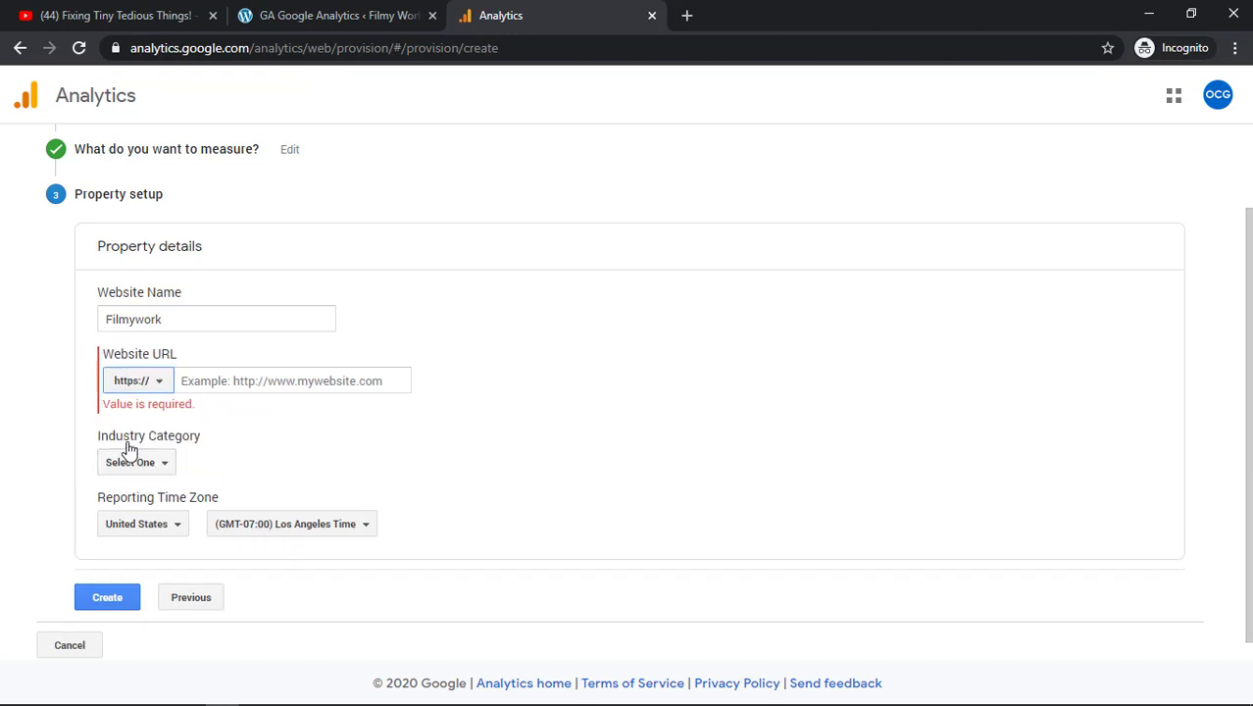
{"action": "left_click", "coordinate": [244, 383]}
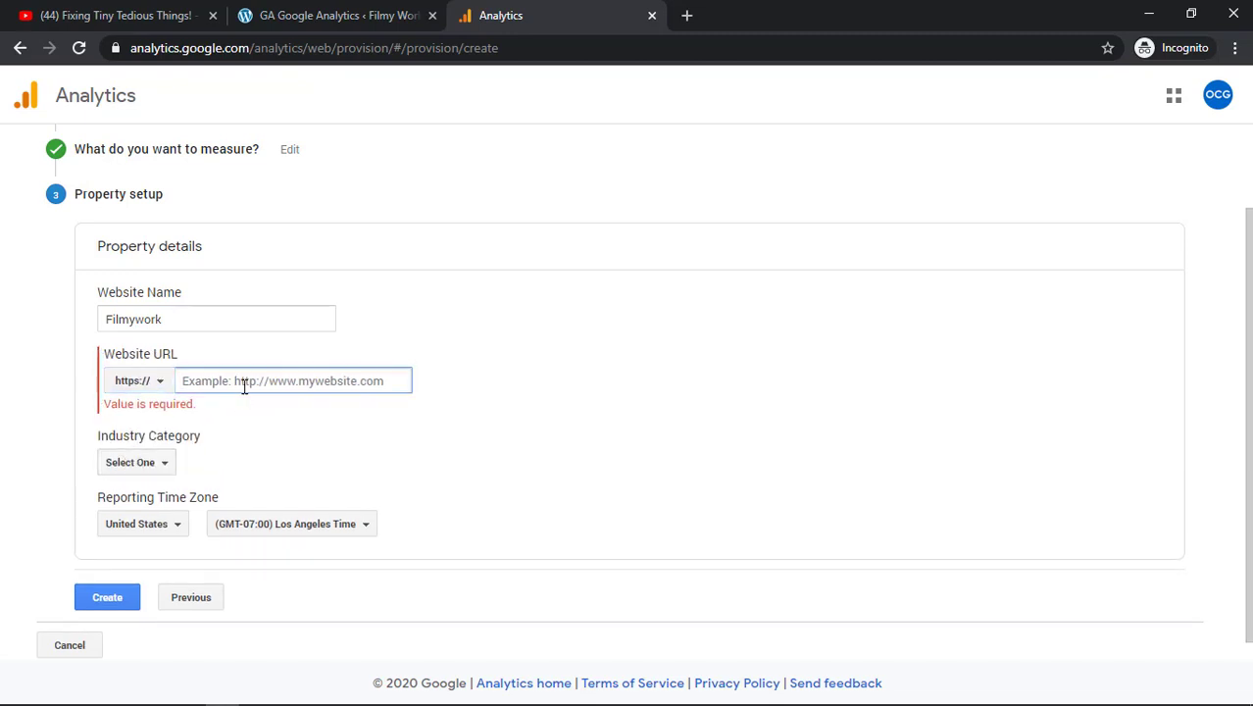
{"action": "type", "text": "filmywork.com"}
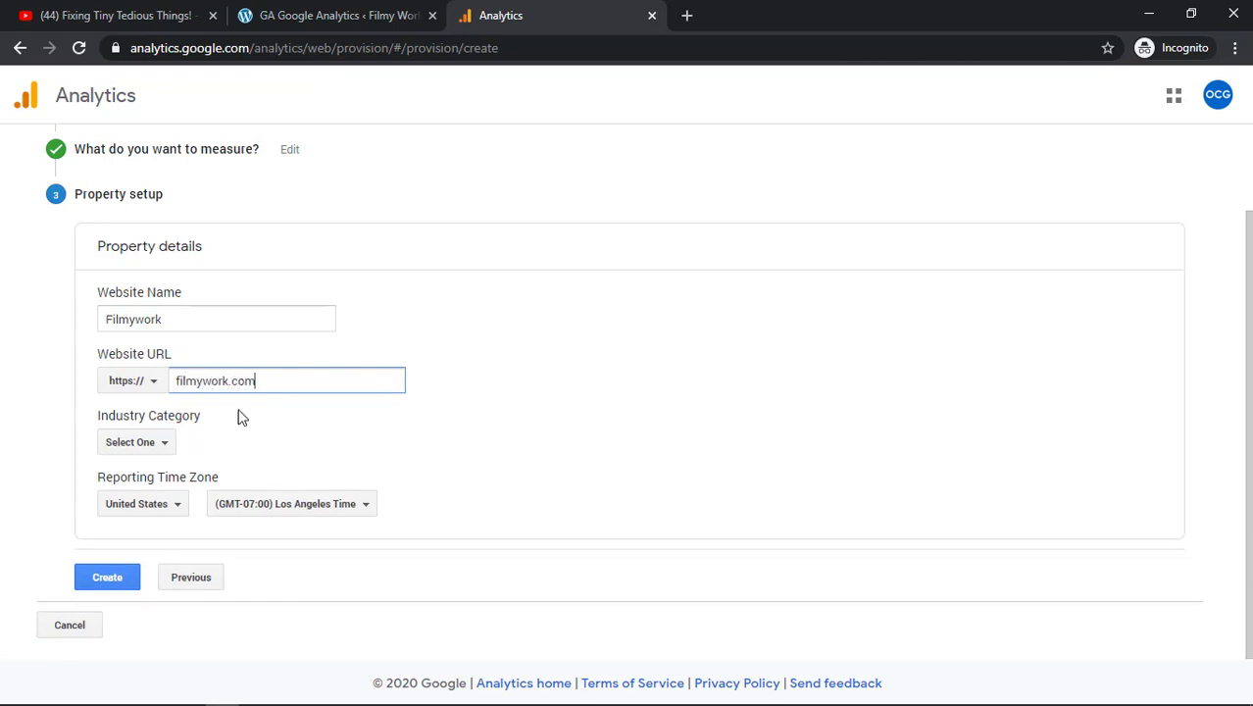
Set the industry category to Arts and Entertainment and create the property
{"action": "left_click", "coordinate": [132, 442]}
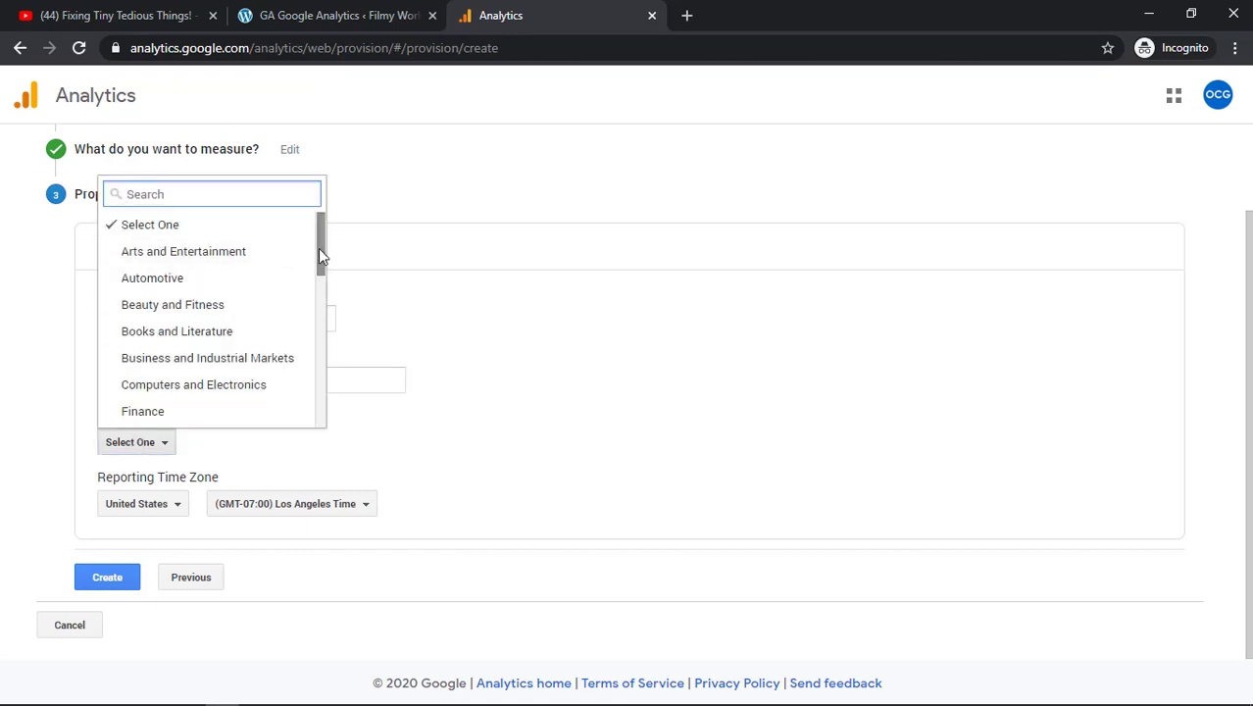
{"action": "left_click", "coordinate": [233, 257]}
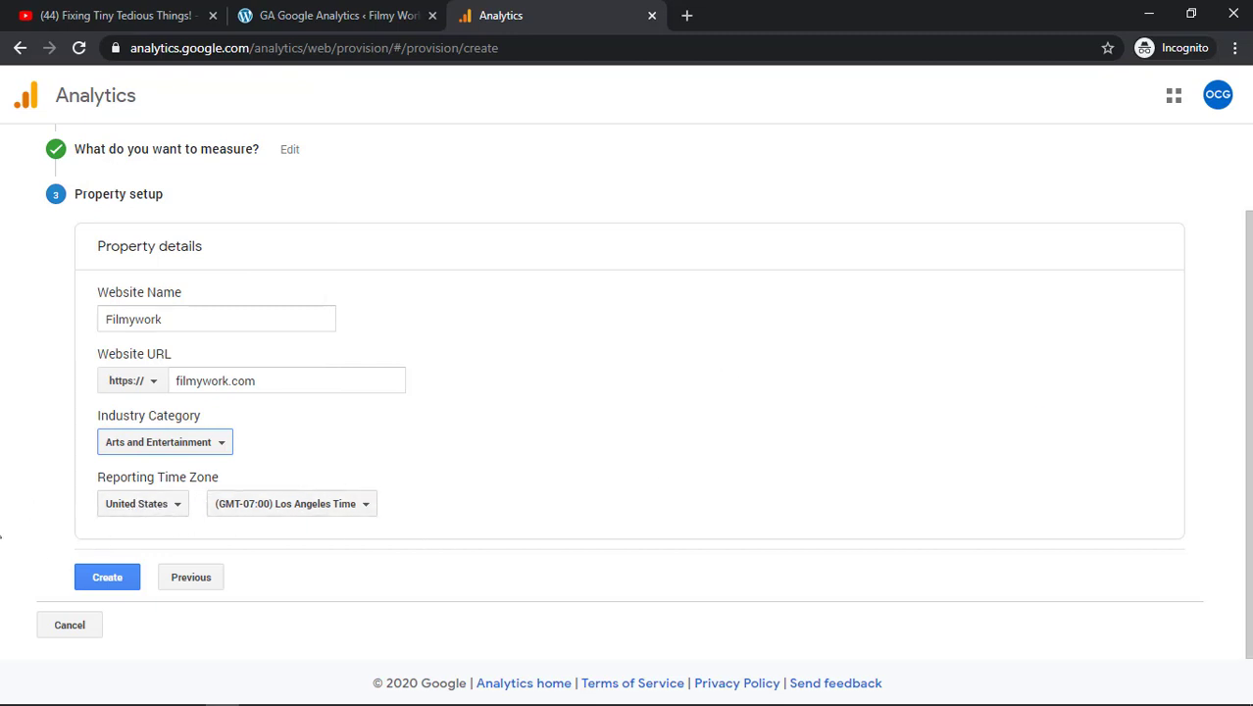
{"action": "left_click", "coordinate": [108, 578]}
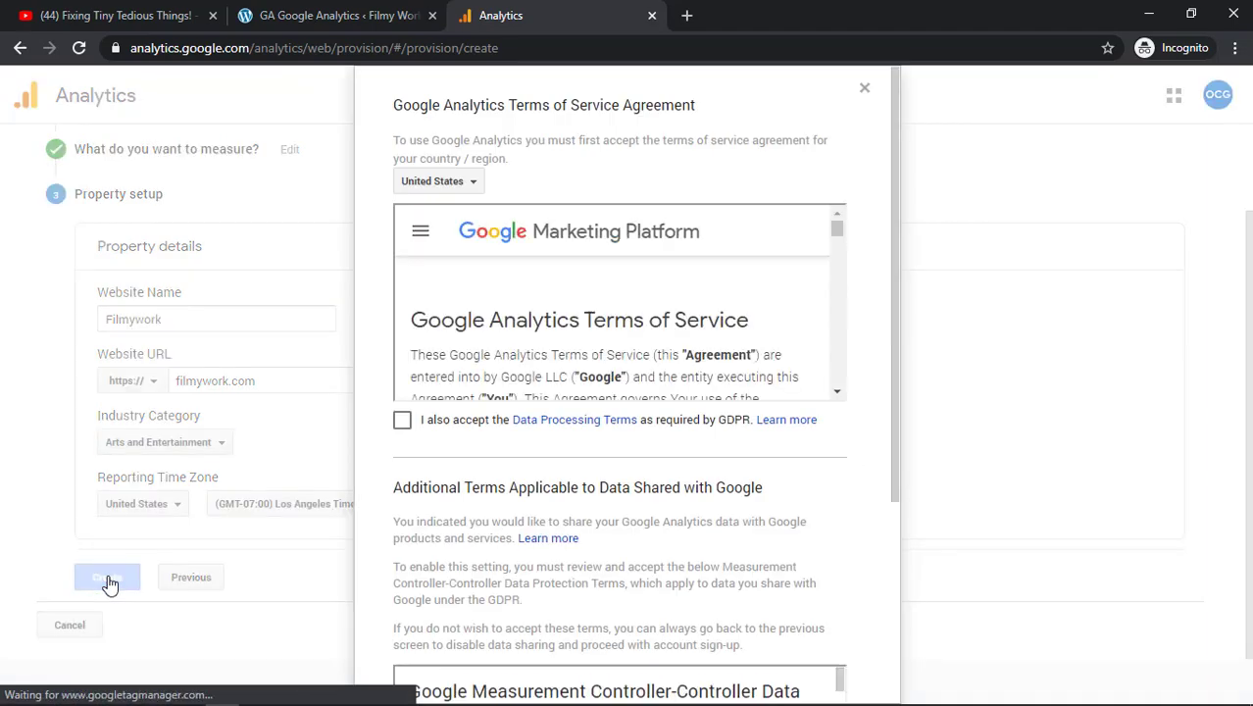
{"action": "left_click_drag", "start_coordinate": [839, 219], "coordinate": [835, 390]}
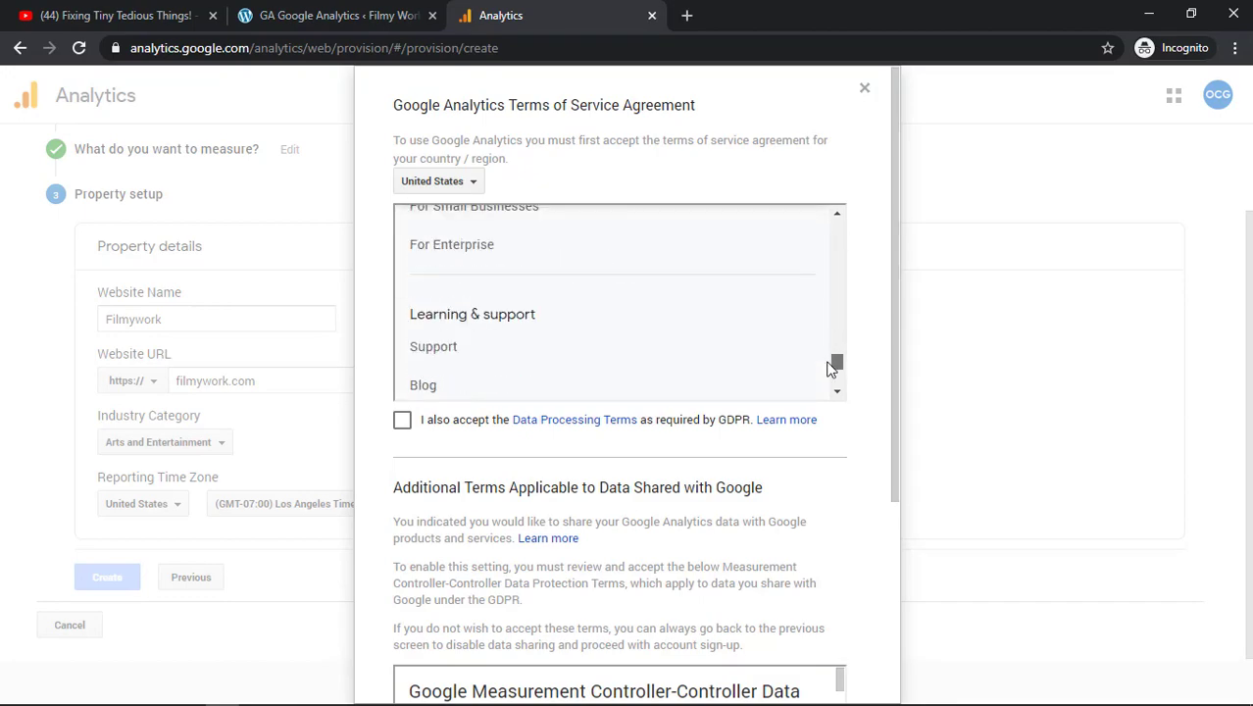
Accept the GDPR Data Processing and Measurement Controller terms in the Terms of Service dialog
{"action": "left_click", "coordinate": [402, 421]}
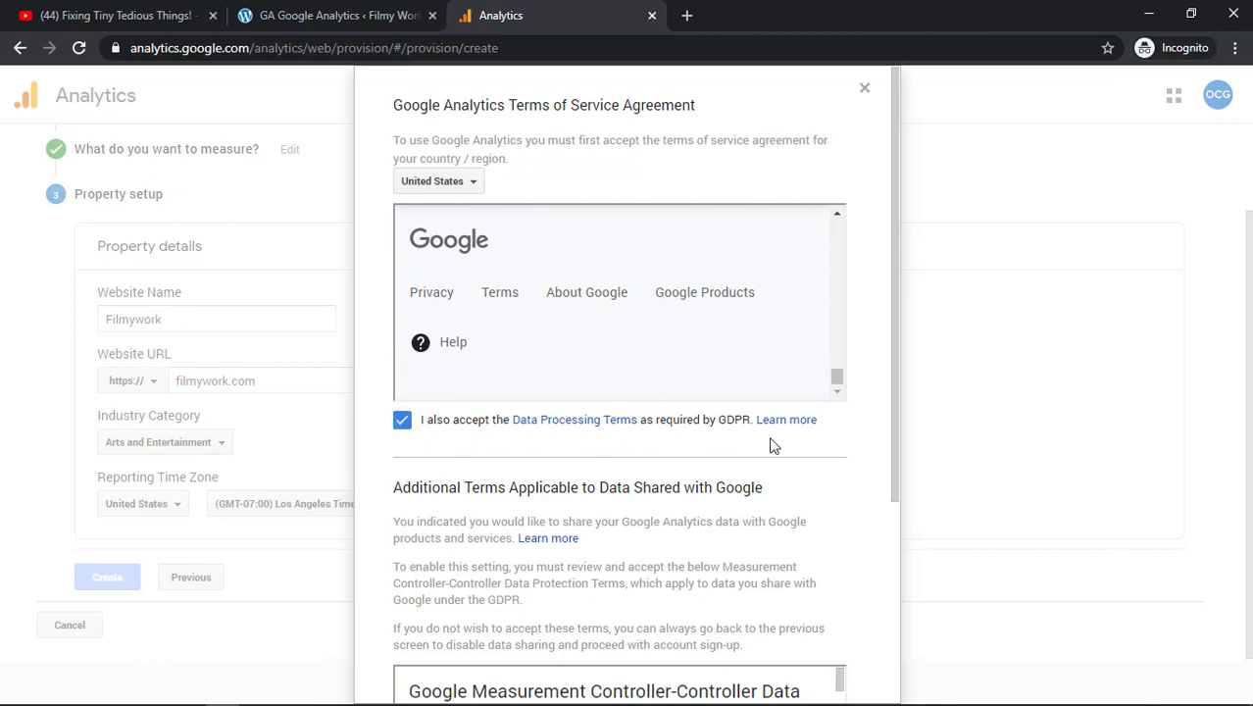
{"action": "left_click_drag", "start_coordinate": [898, 398], "coordinate": [886, 642]}
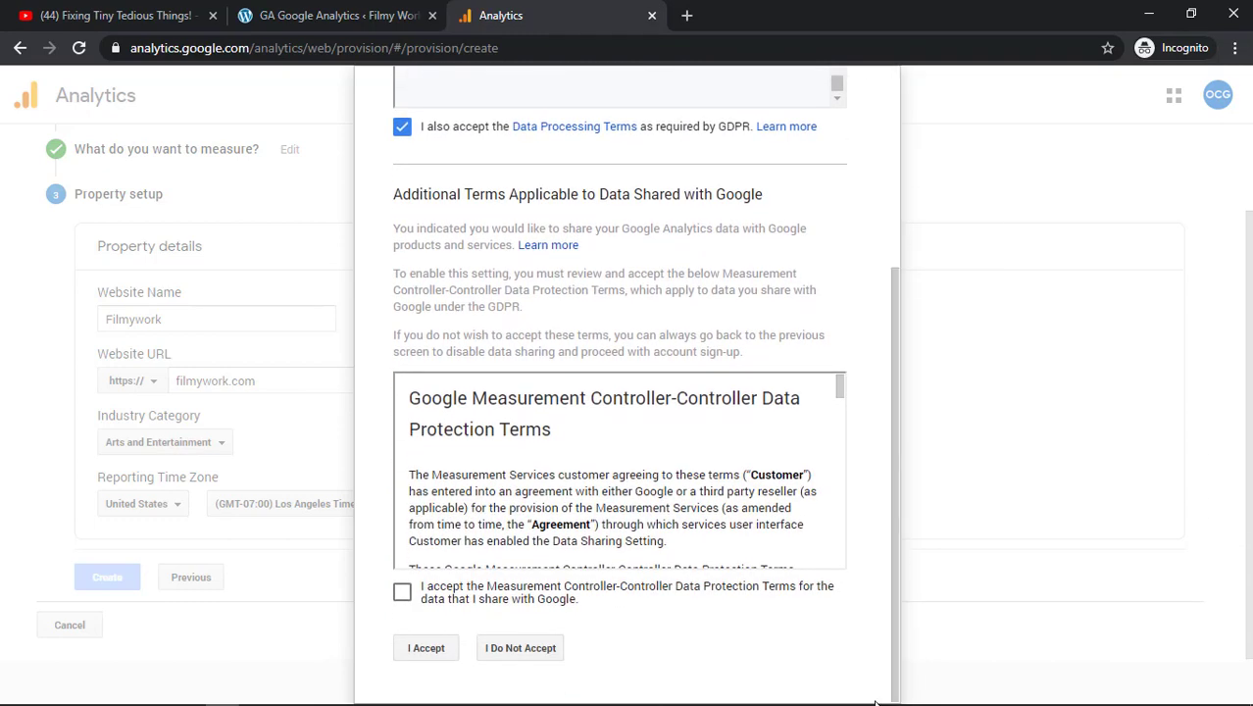
{"action": "left_click_drag", "start_coordinate": [841, 387], "coordinate": [841, 559]}
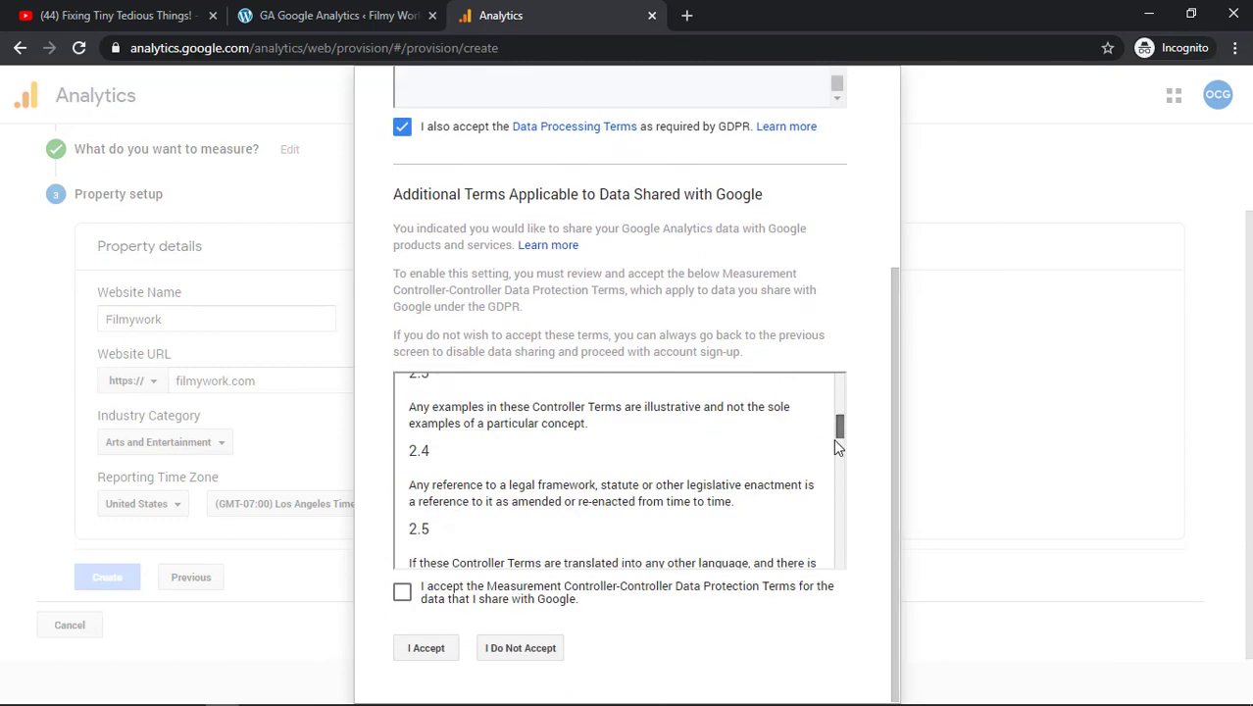
{"action": "left_click", "coordinate": [402, 592]}
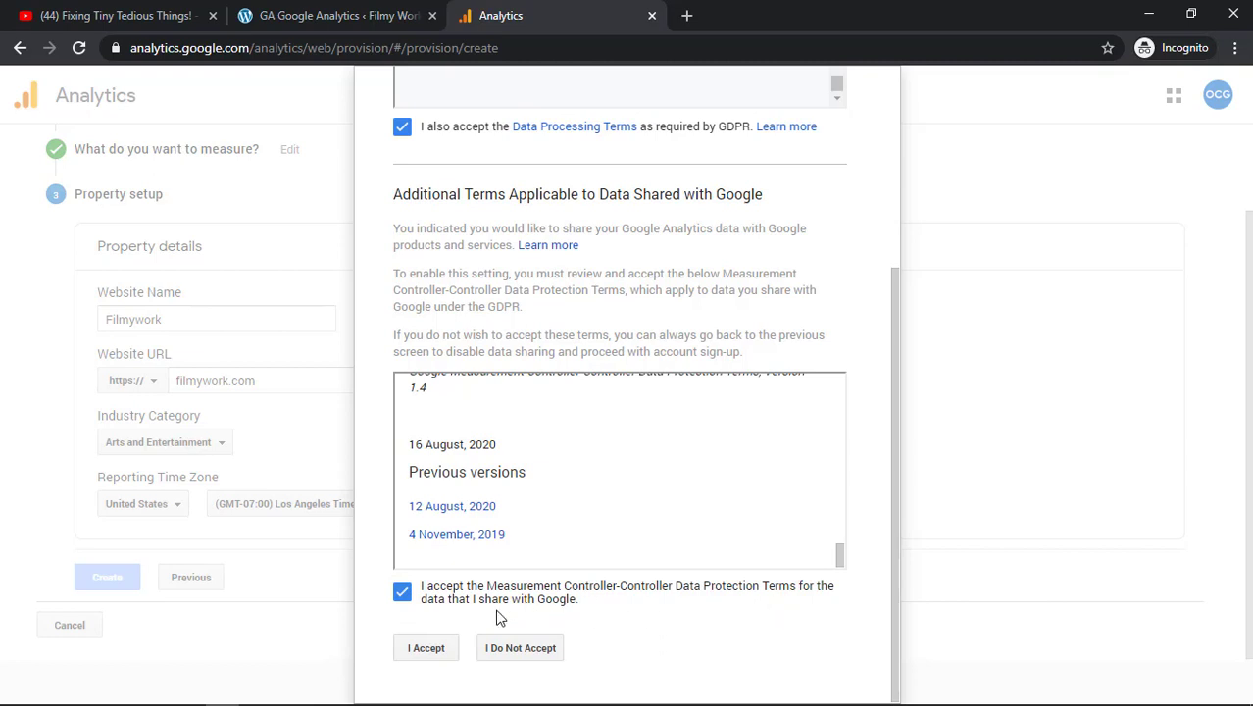
{"action": "left_click", "coordinate": [425, 648]}
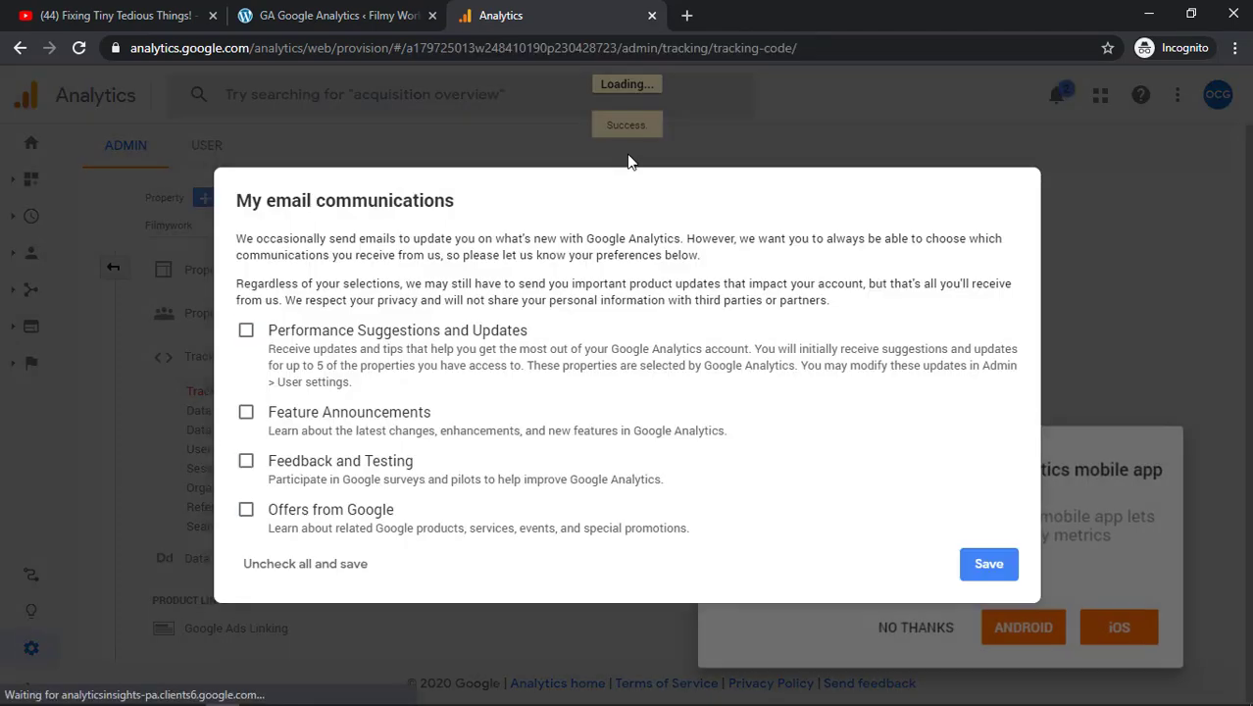
Save the email communication preferences and decline the mobile app prompt
{"action": "left_click", "coordinate": [988, 564]}
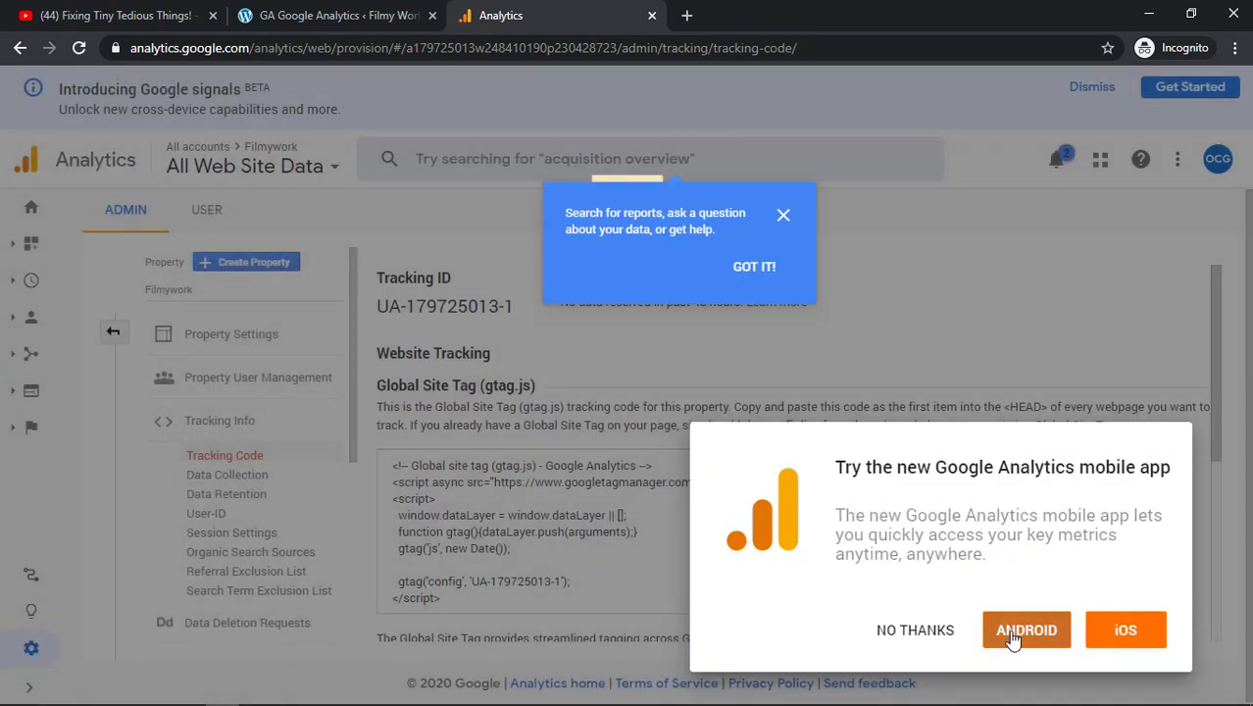
{"action": "left_click", "coordinate": [915, 629]}
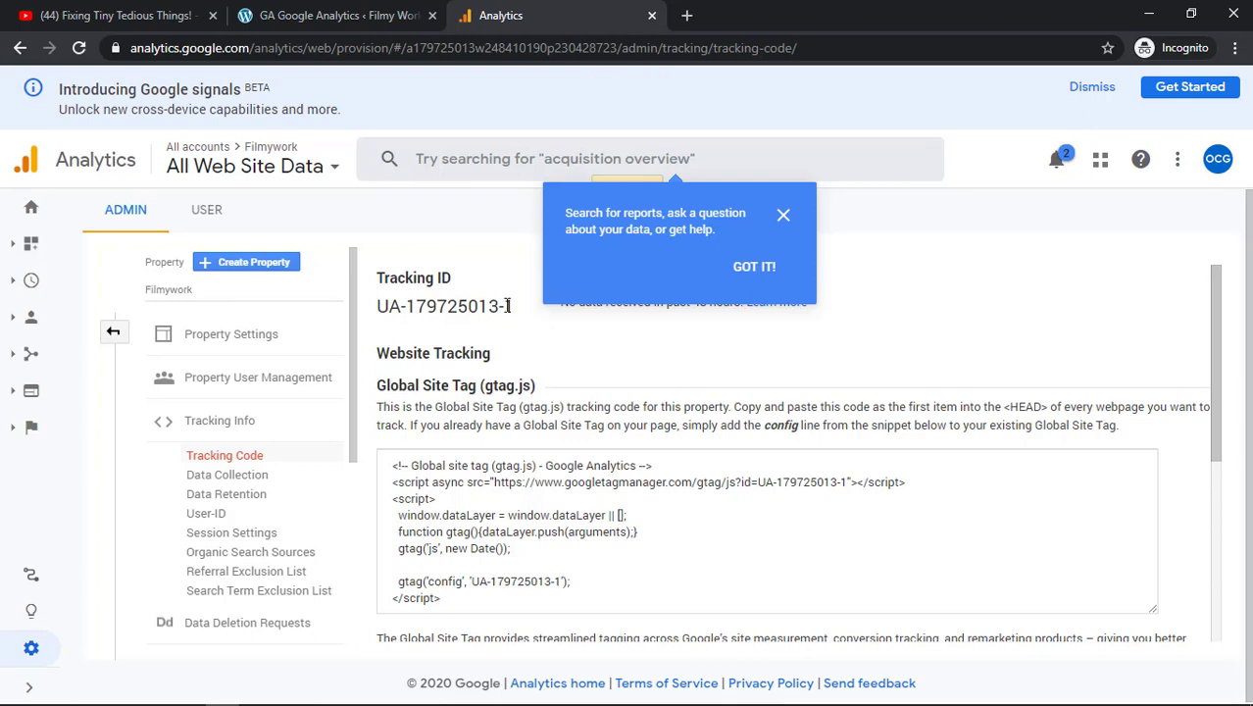
{"action": "mouse_move", "coordinate": [481, 306]}
{"action": "left_mouse_down"}
{"action": "mouse_move", "coordinate": [386, 306]}
{"action": "mouse_move", "coordinate": [520, 306]}
{"action": "left_mouse_up"}
{"action": "left_click", "coordinate": [381, 306]}
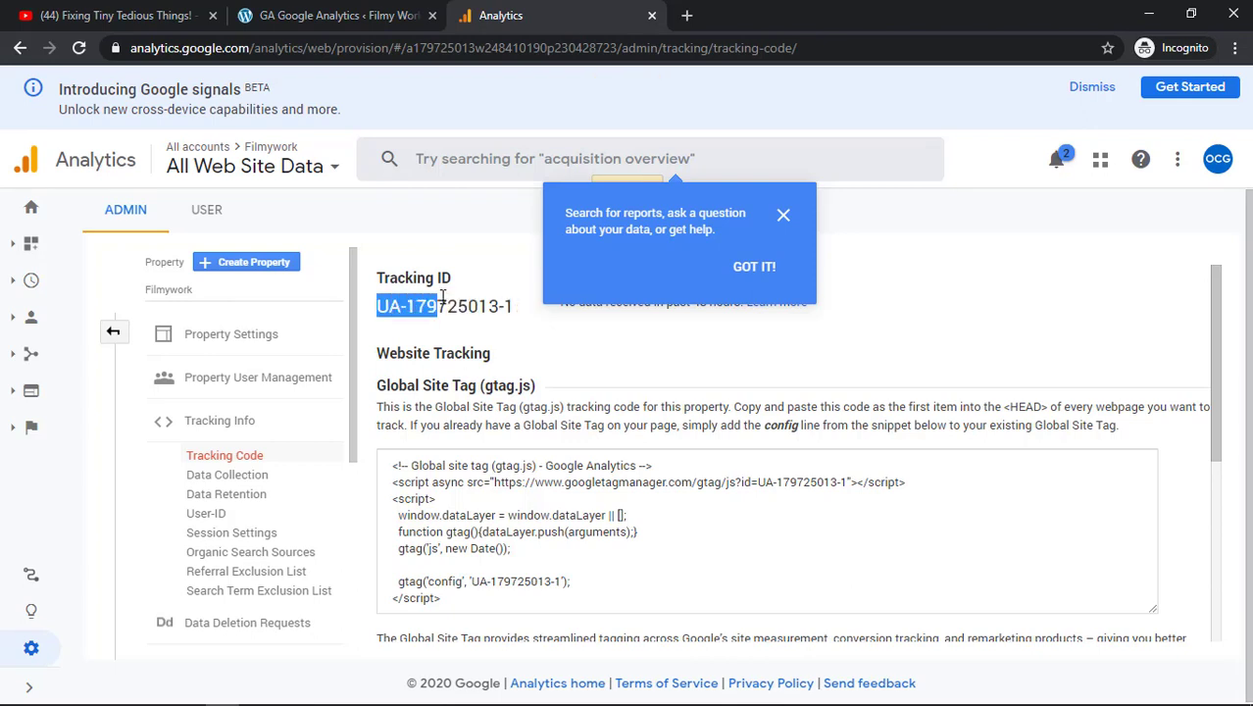
{"action": "right_click", "coordinate": [521, 310]}
{"action": "left_click", "coordinate": [552, 314]}
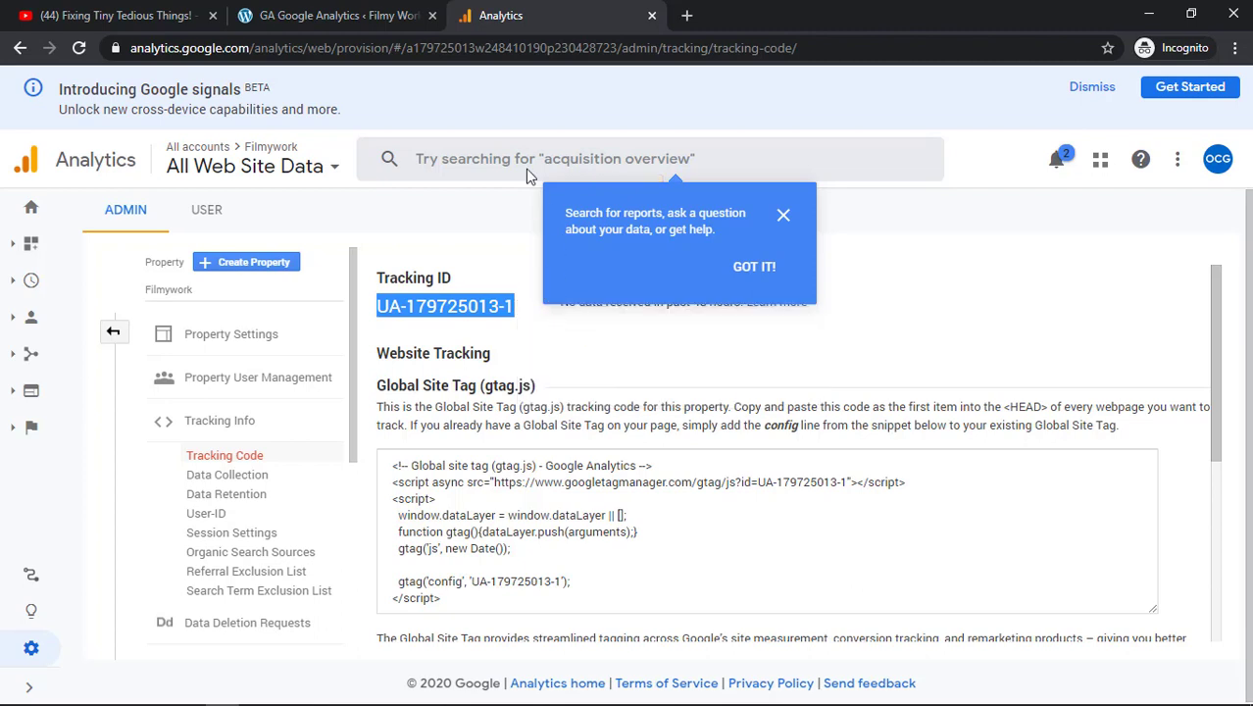
{"action": "left_click", "coordinate": [291, 22]}
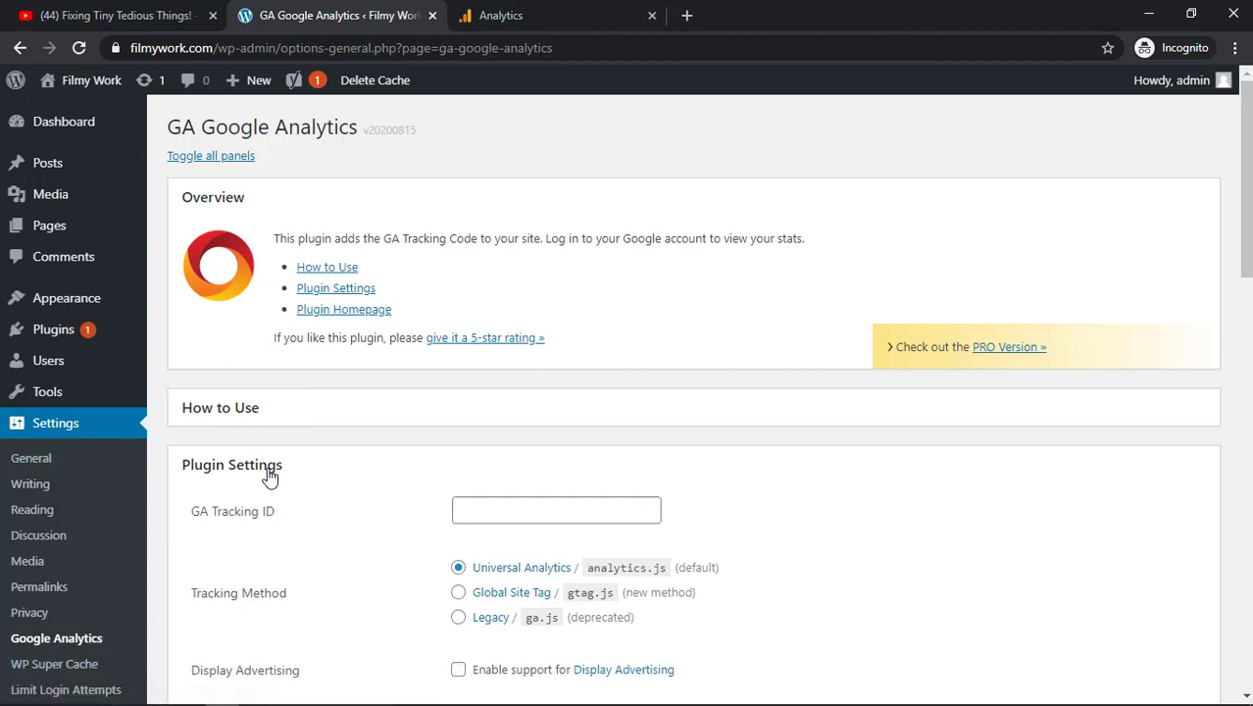
{"action": "left_click", "coordinate": [492, 512]}
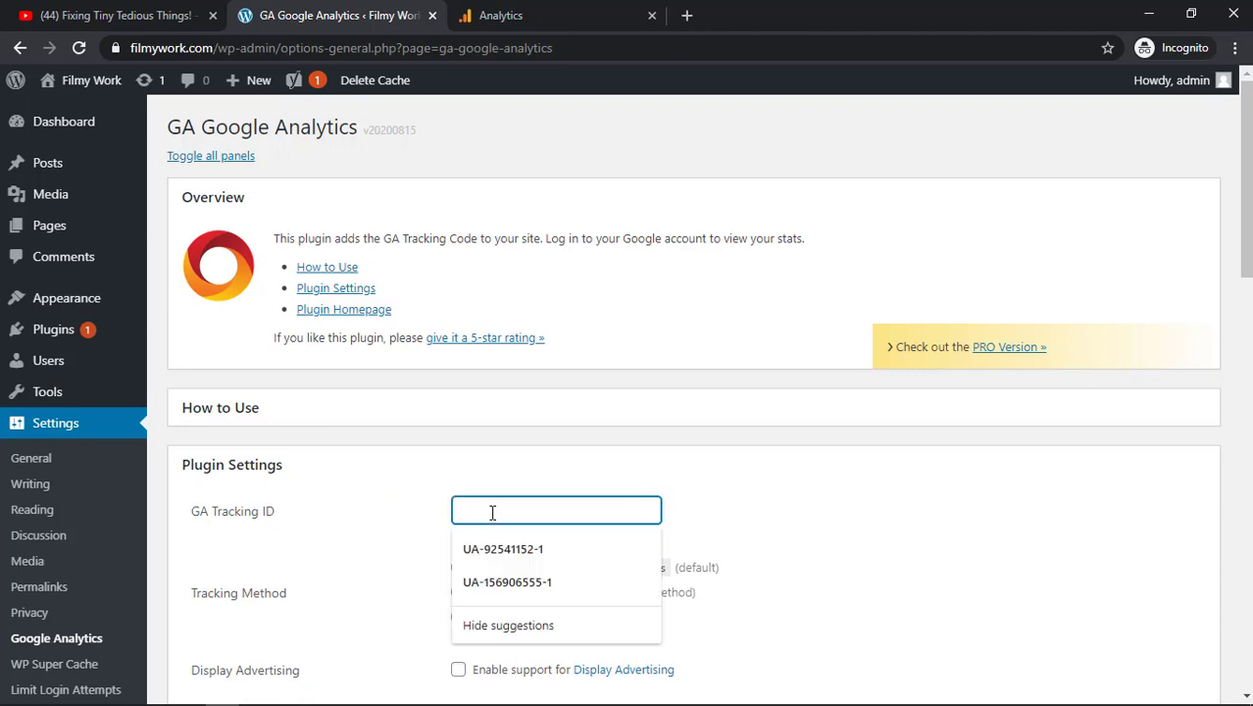
{"action": "key", "text": "ctrl+v"}
{"action": "left_click", "coordinate": [888, 500]}
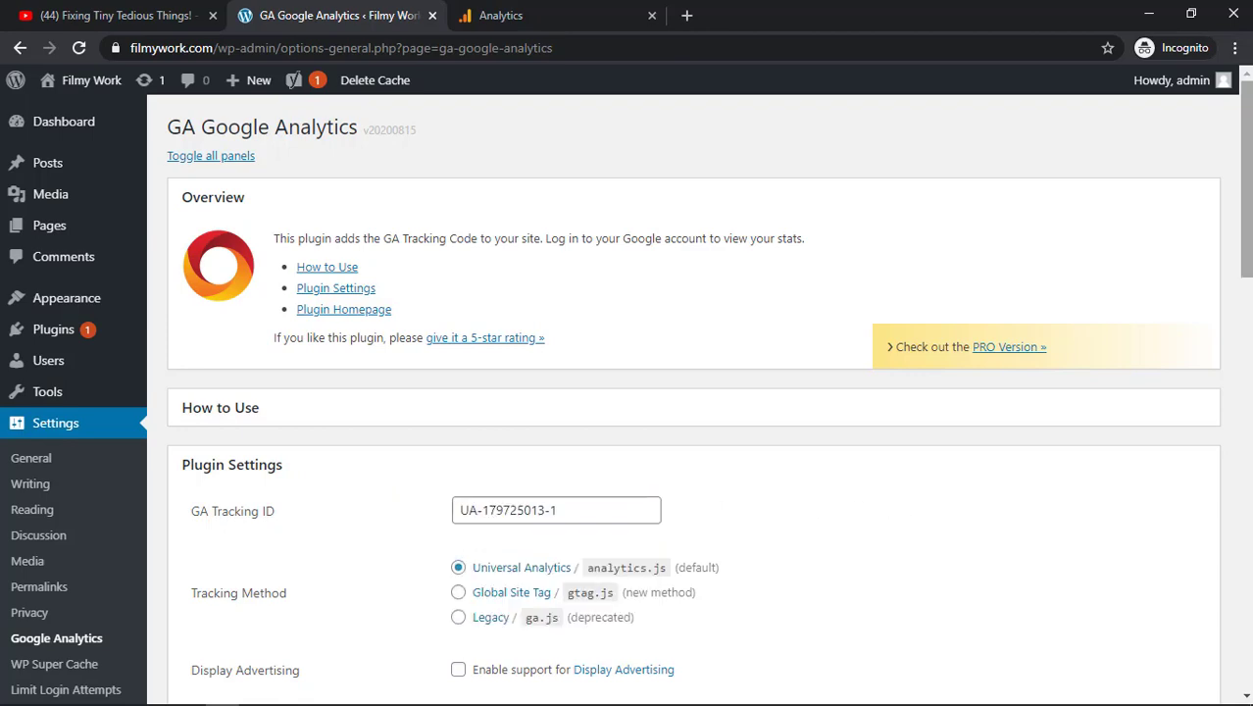
{"action": "left_click_drag", "start_coordinate": [1245, 176], "coordinate": [1245, 490]}
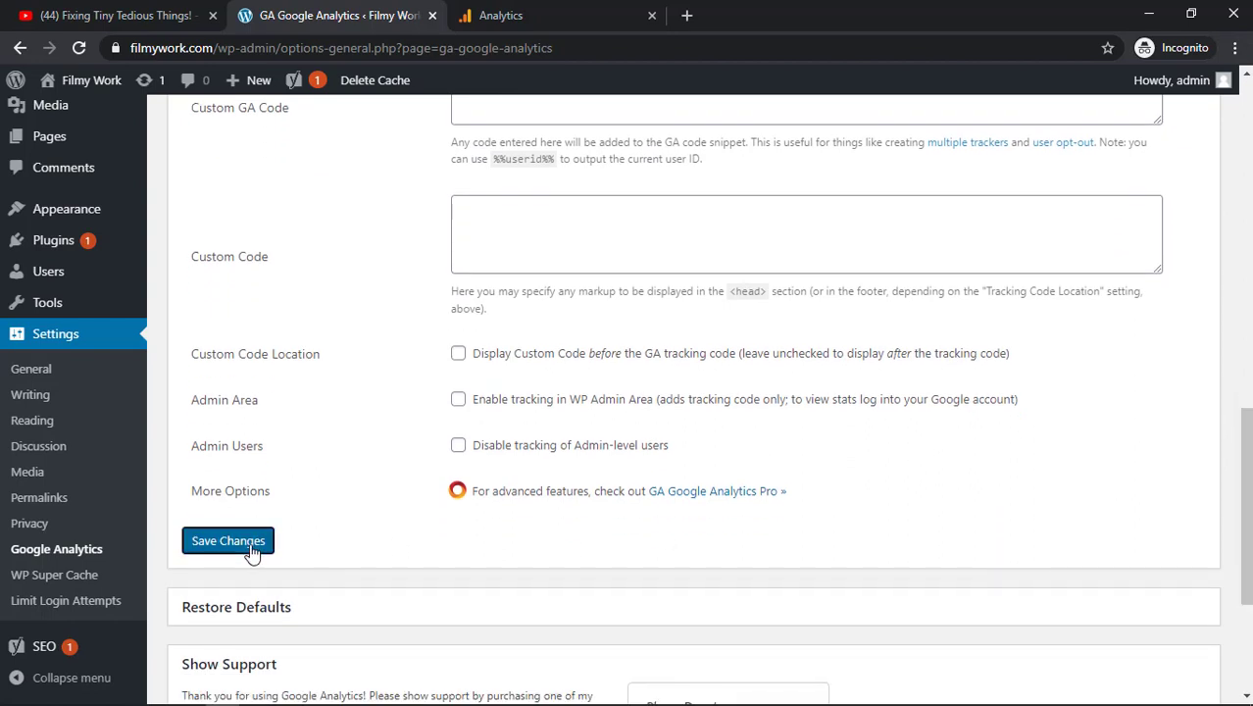
{"action": "left_click", "coordinate": [250, 542]}
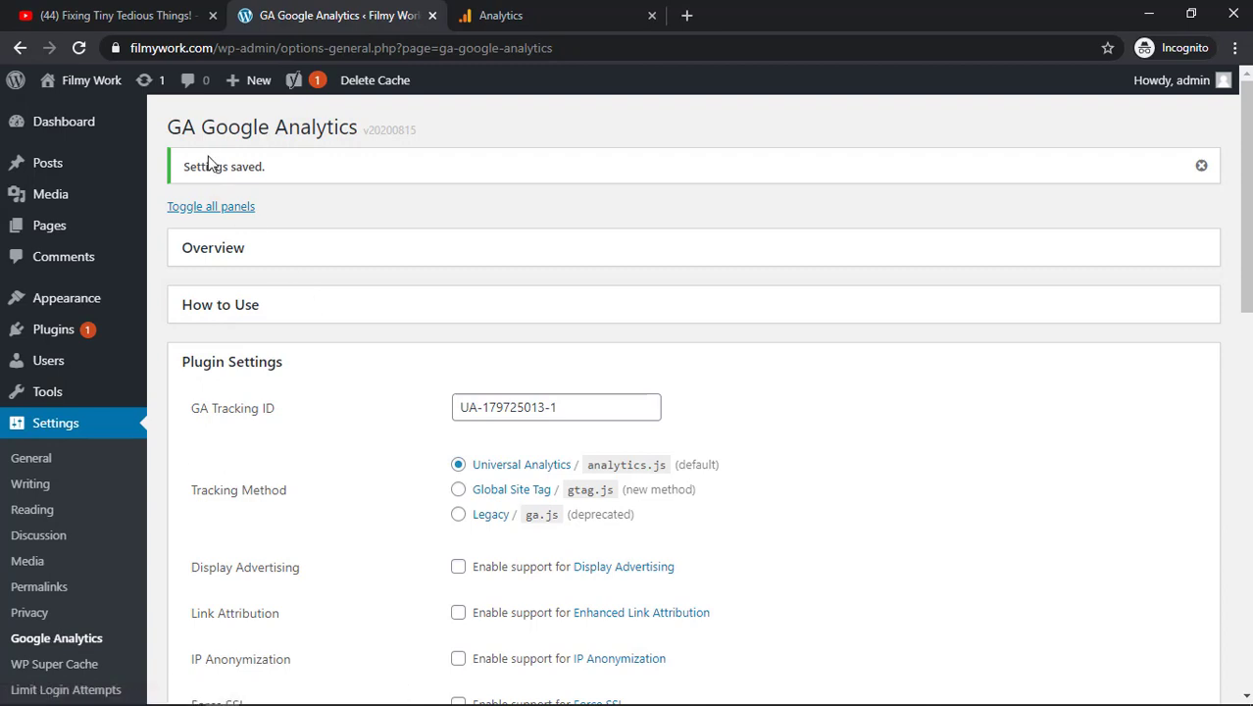
{"action": "left_click_drag", "start_coordinate": [172, 127], "coordinate": [338, 105]}
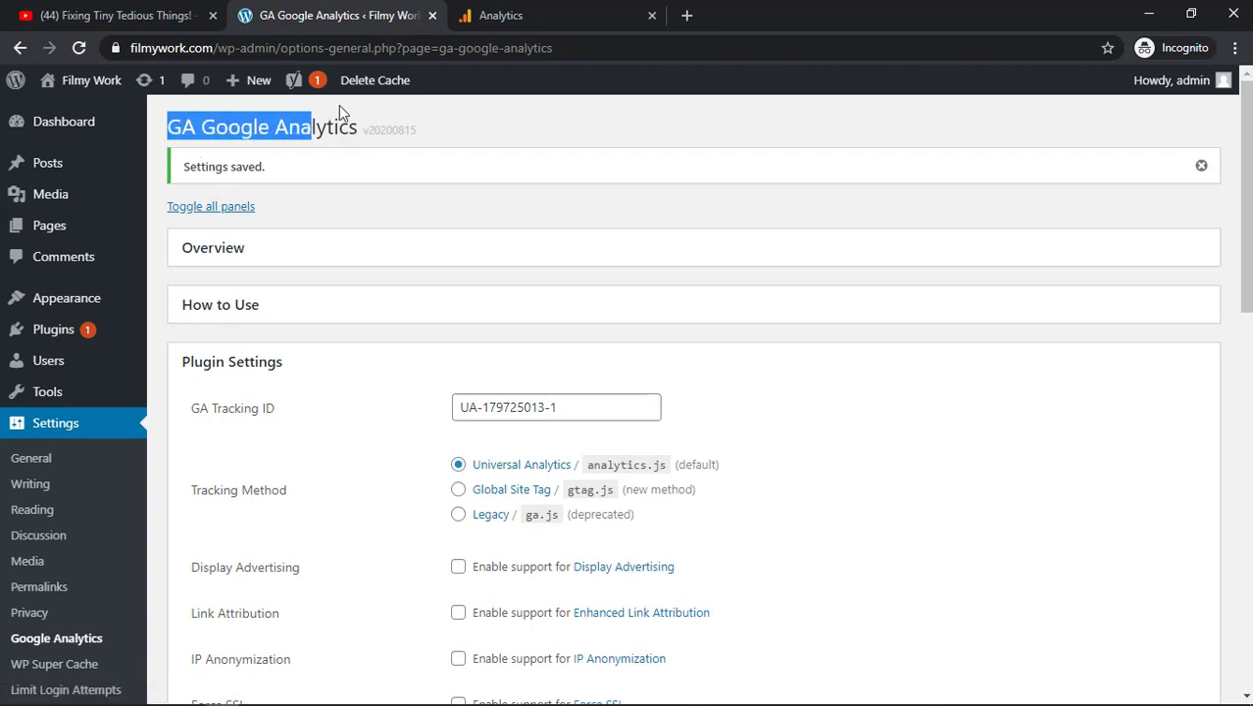
{"action": "left_click", "coordinate": [445, 133]}
{"action": "mouse_move", "coordinate": [63, 122]}
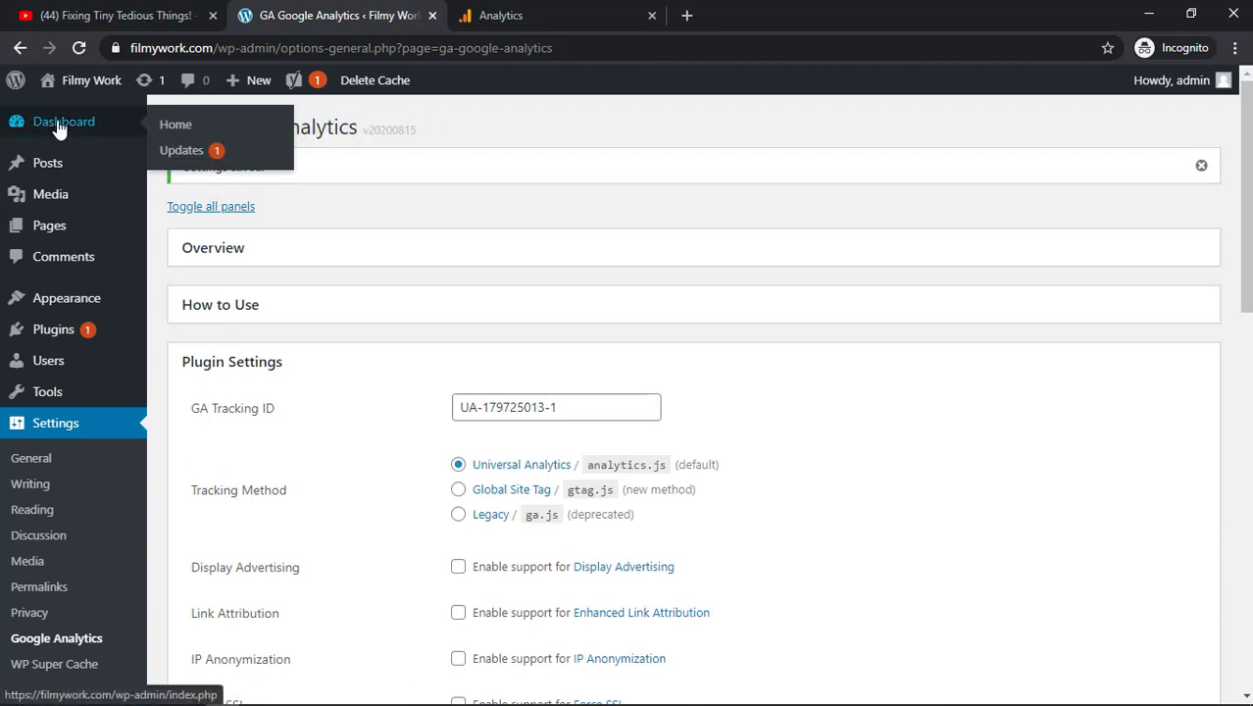
Go to the WordPress dashboard, then show the Realtime Overview report in Analytics
{"action": "left_click", "coordinate": [61, 123]}
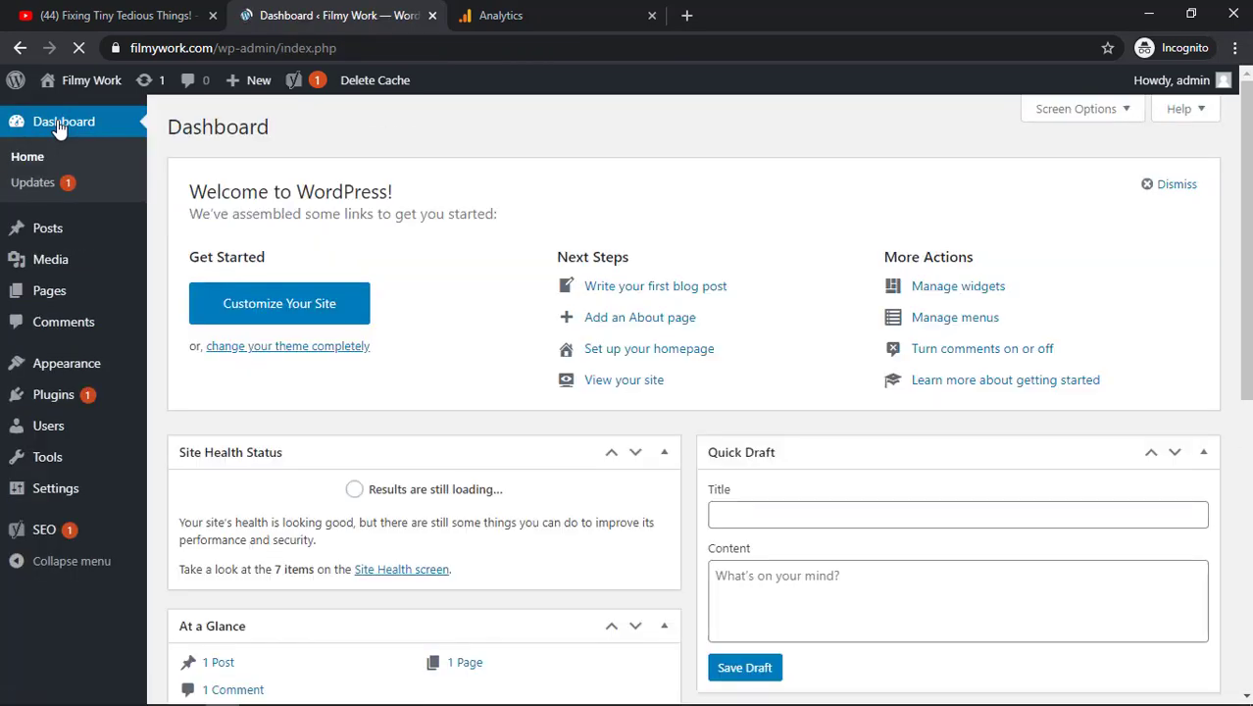
{"action": "key", "text": "ctrl+Tab"}
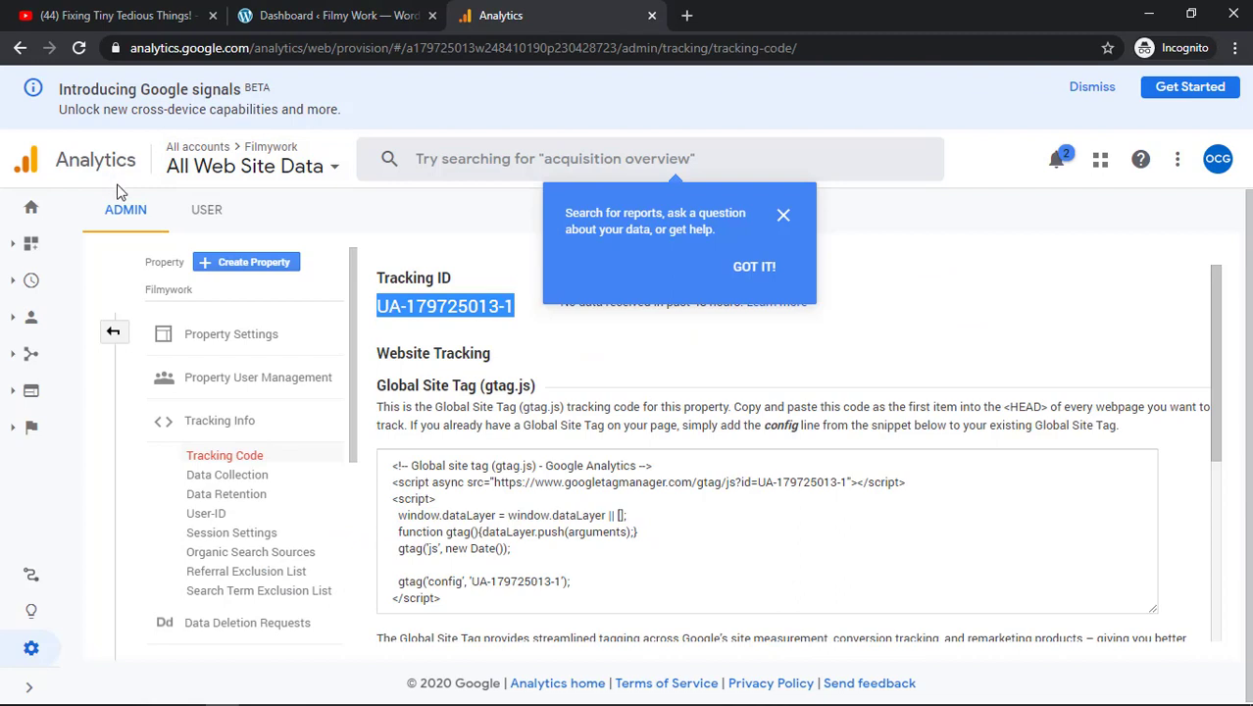
{"action": "left_click", "coordinate": [31, 210]}
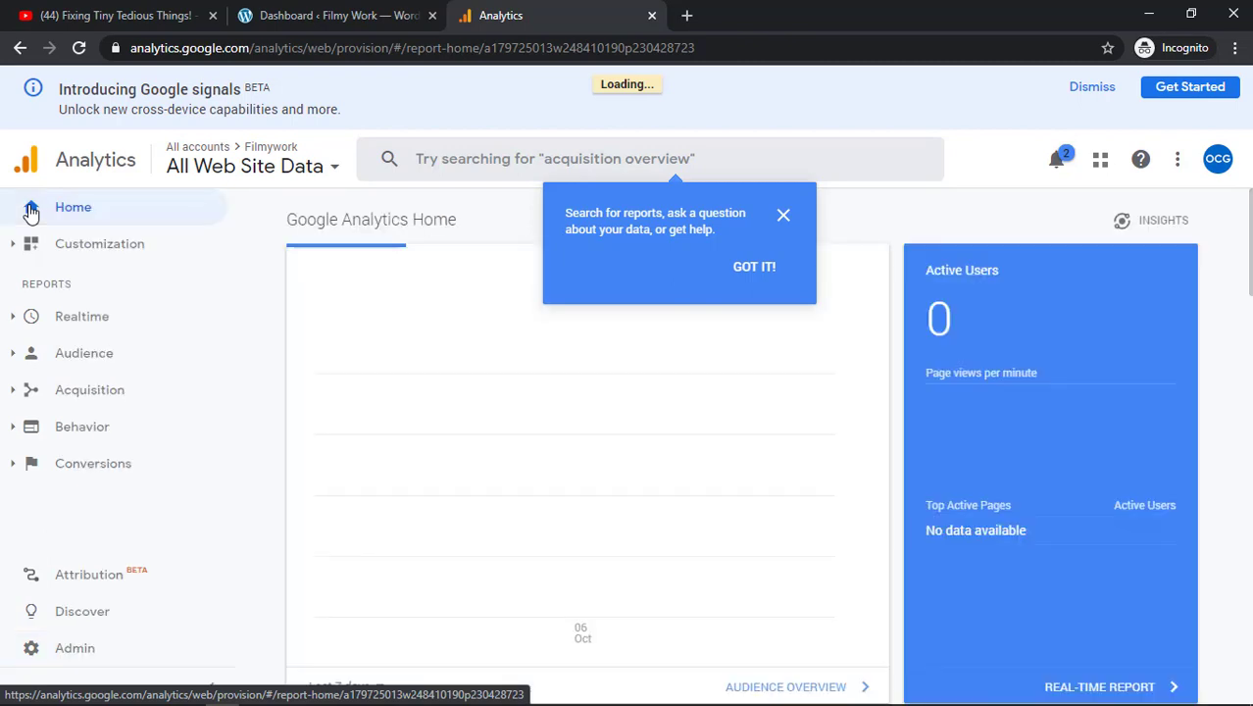
{"action": "left_click", "coordinate": [82, 321]}
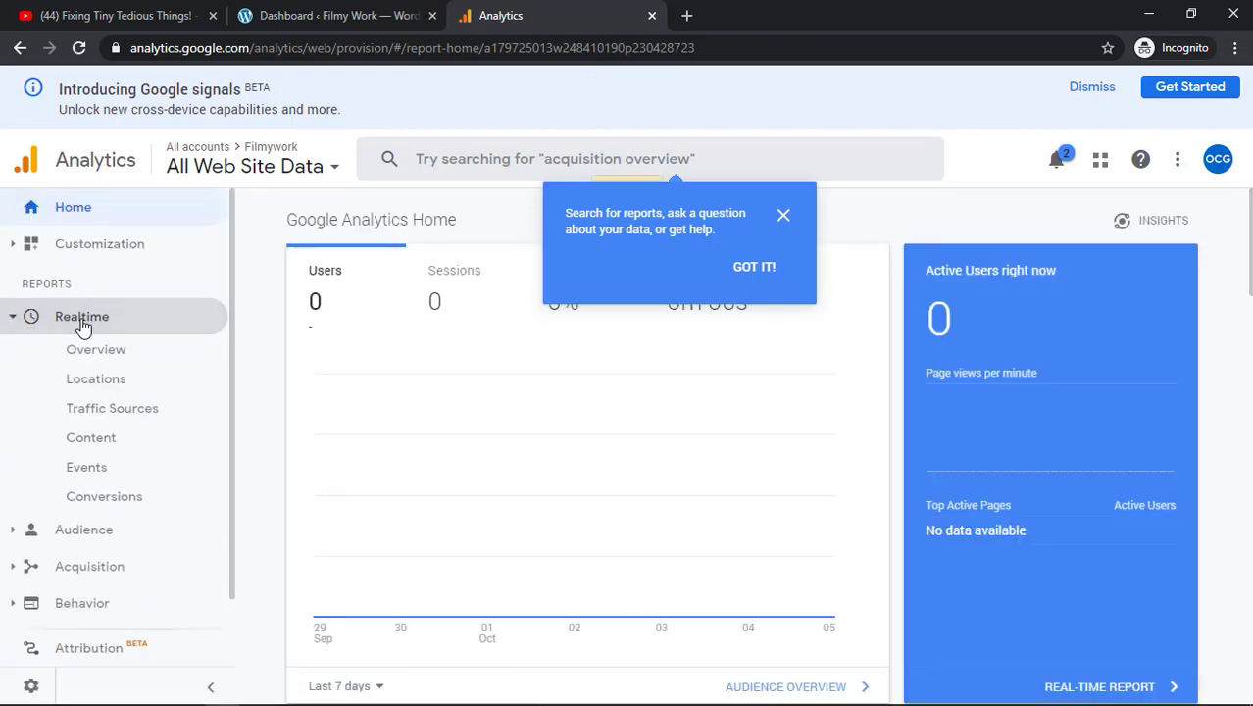
{"action": "left_click", "coordinate": [96, 351]}
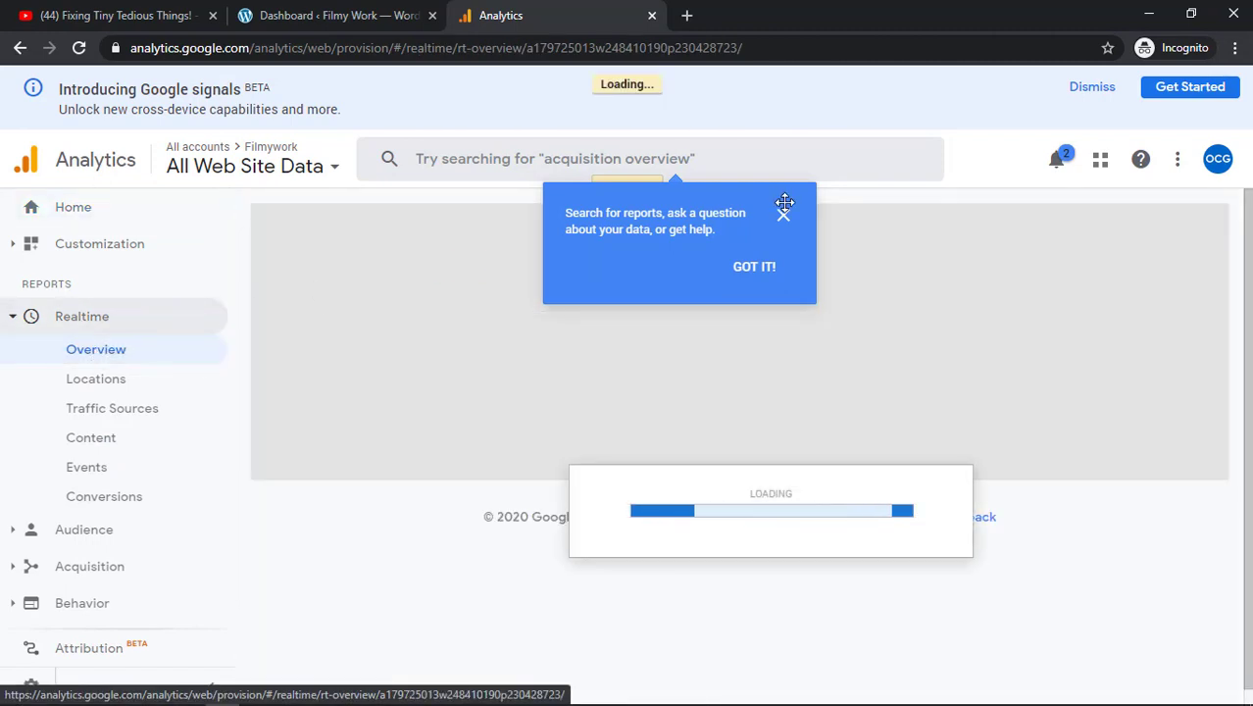
Visit filmywork.com in a new browser tab
{"action": "left_click", "coordinate": [687, 15]}
{"action": "type", "text": "vis"}
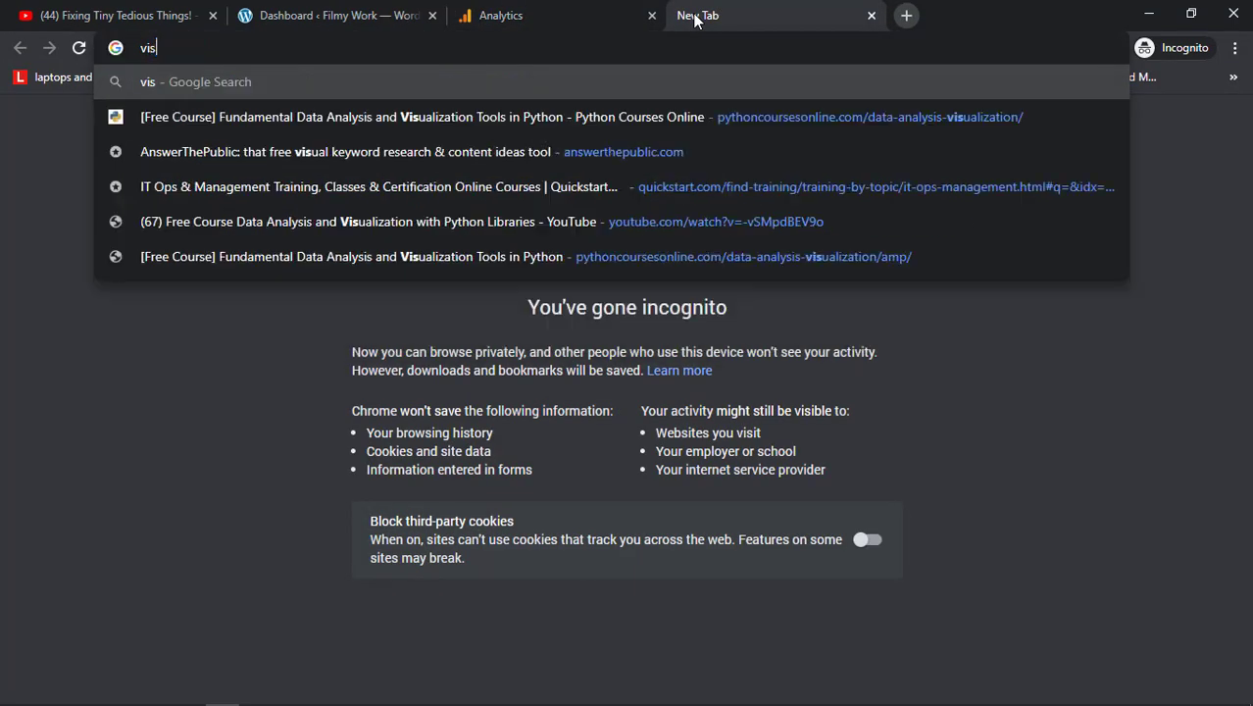
{"action": "type", "text": "it"}
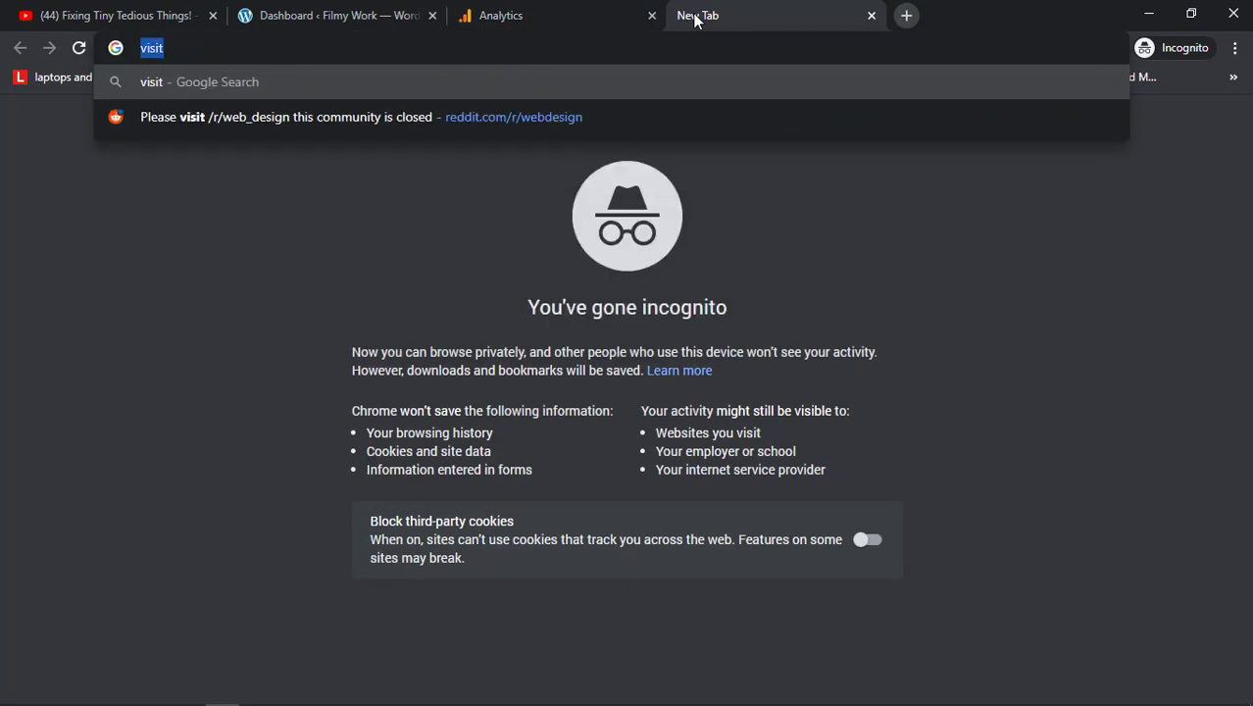
{"action": "type", "text": "filmywork.com"}
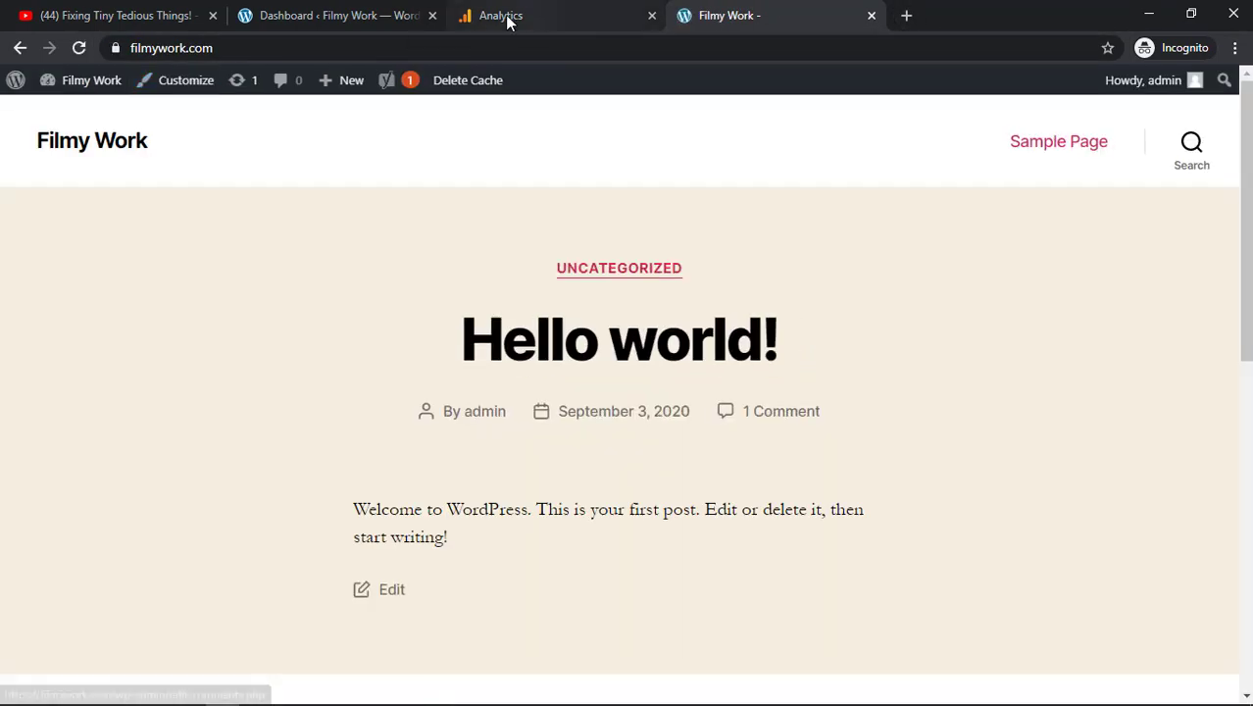
Drill into the active / page in Realtime, confirming 1 direct-traffic user, and return to the Filmy Work site
{"action": "left_click", "coordinate": [501, 15]}
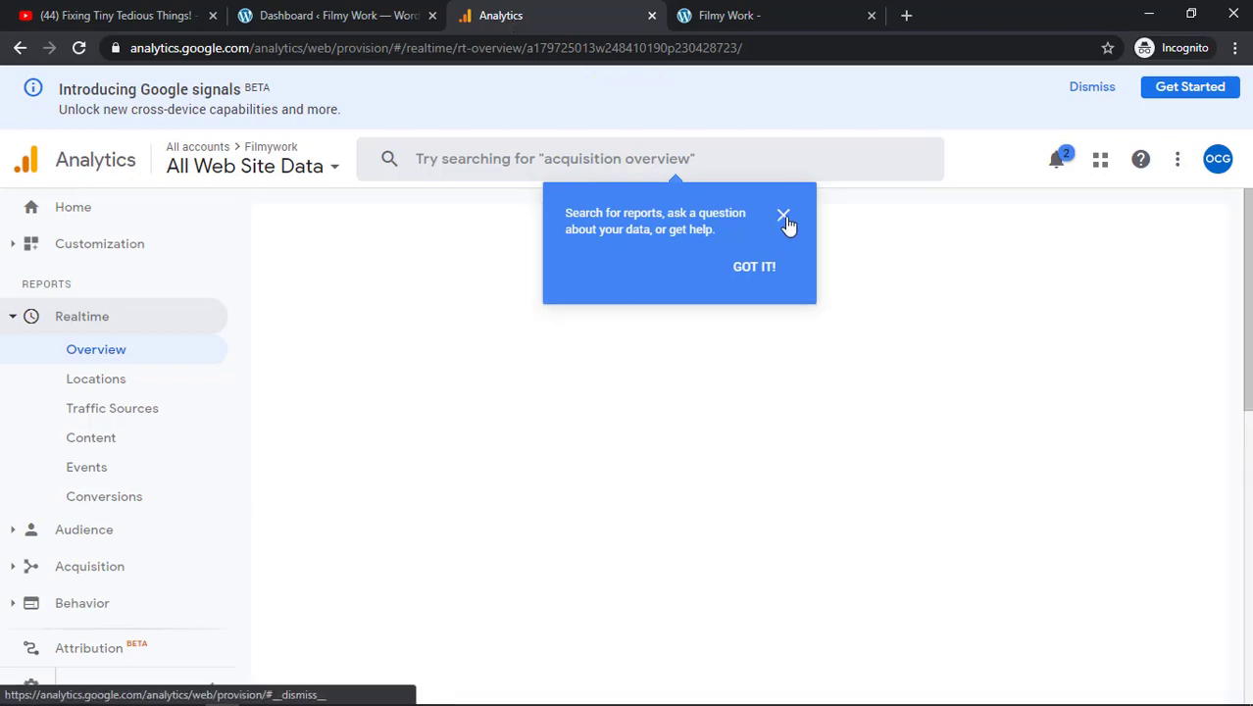
{"action": "left_click", "coordinate": [783, 214]}
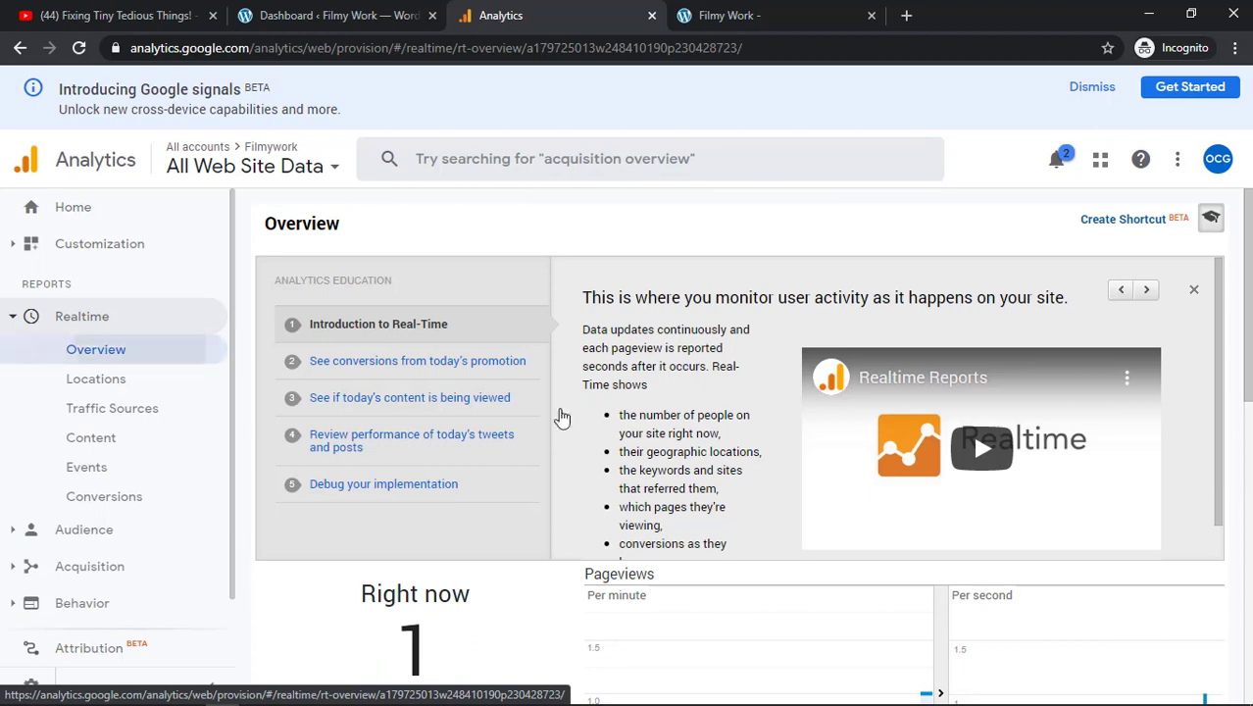
{"action": "scroll", "coordinate": [972, 294], "scroll_direction": "down", "scroll_amount": 4}
{"action": "scroll", "coordinate": [784, 294], "scroll_direction": "down", "scroll_amount": 2}
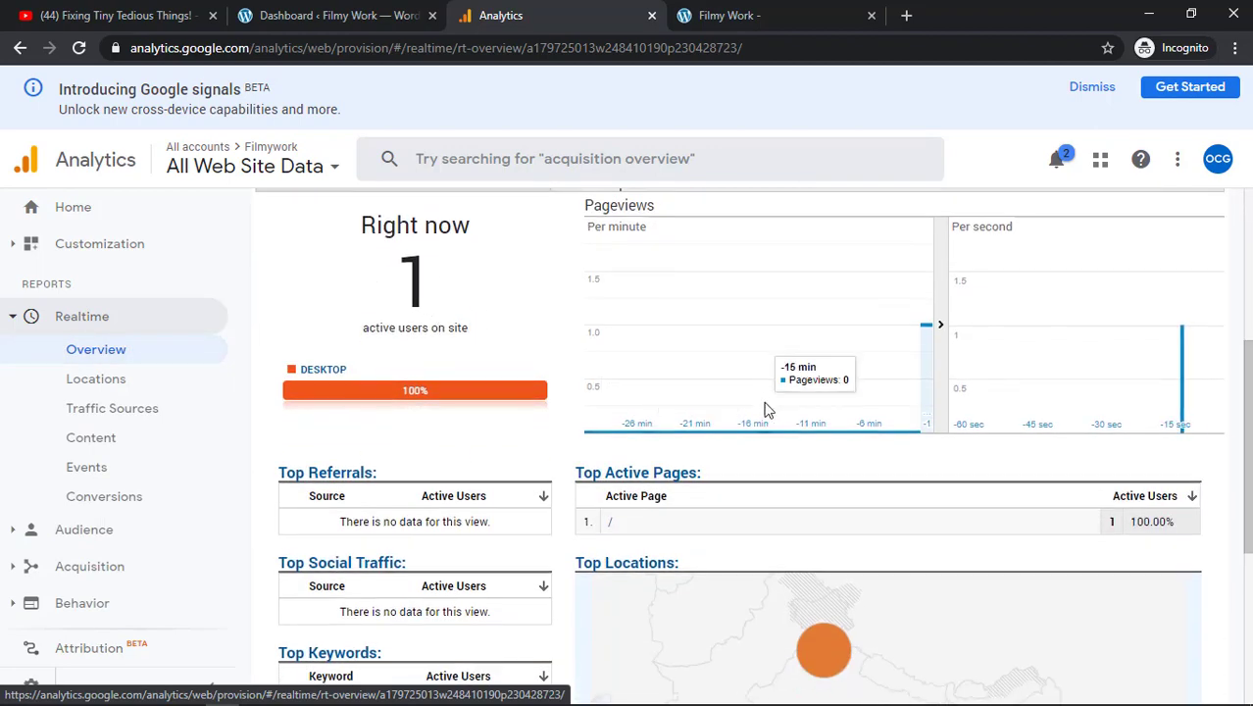
{"action": "left_click", "coordinate": [611, 522]}
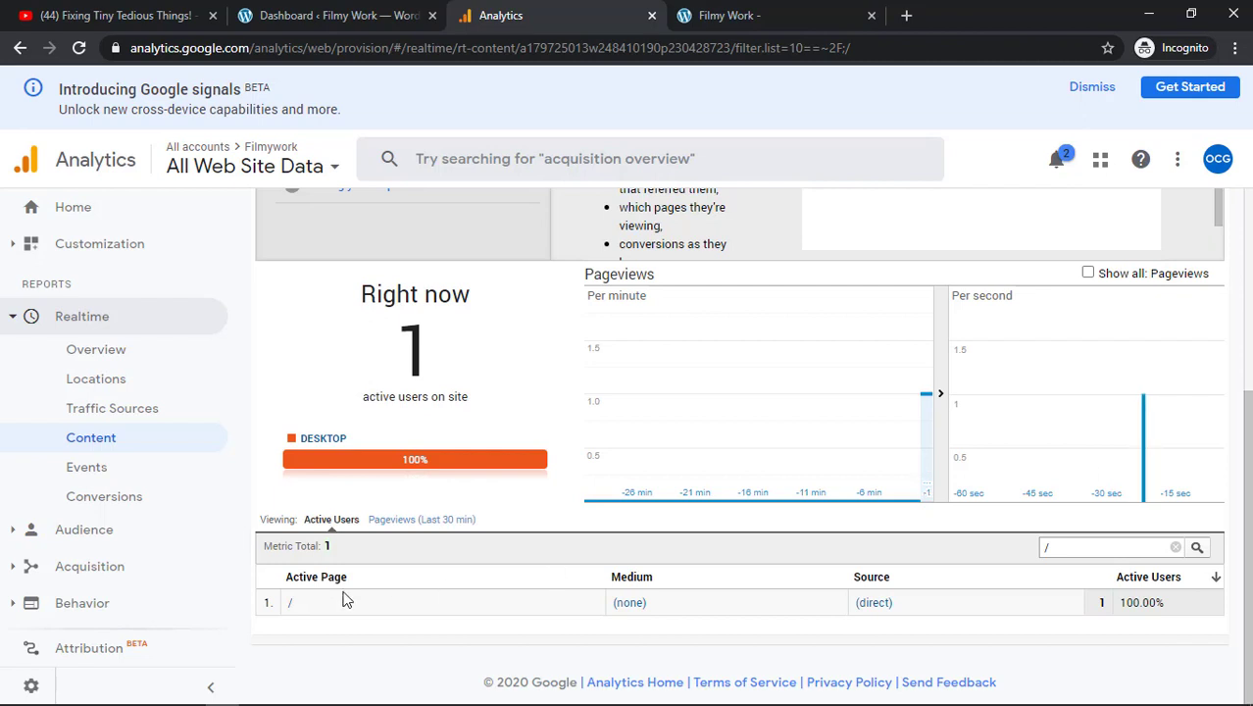
{"action": "left_click", "coordinate": [294, 607]}
{"action": "left_click", "coordinate": [745, 15]}
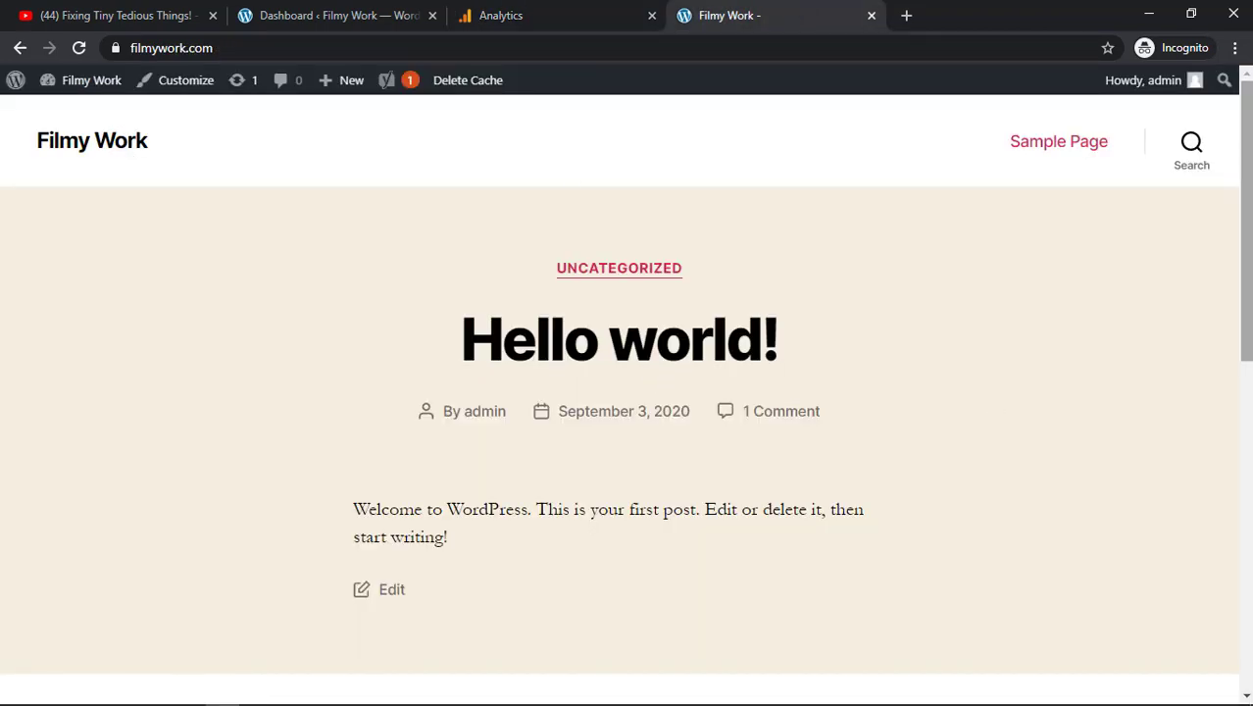
{"action": "left_click_drag", "start_coordinate": [1245, 226], "coordinate": [1248, 471]}
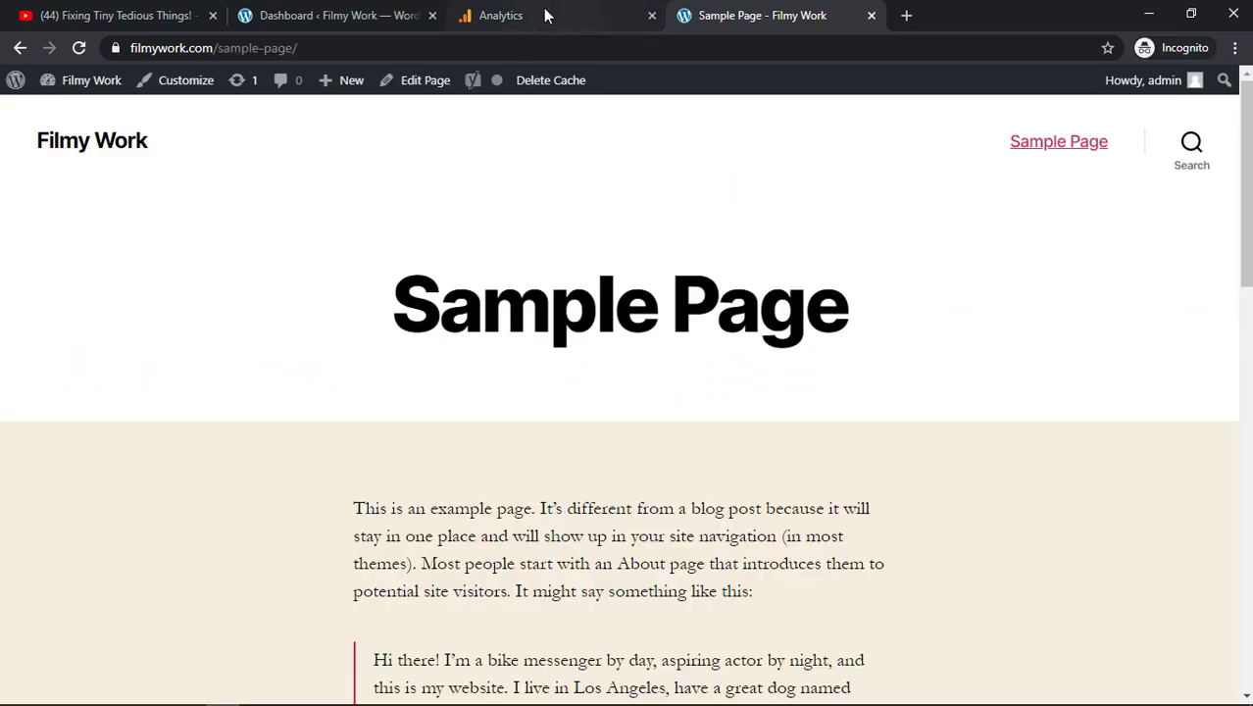
Visit the site's Sample Page, then revisit Realtime Overview showing 0 active users and collapse Realtime
{"action": "left_click", "coordinate": [547, 15]}
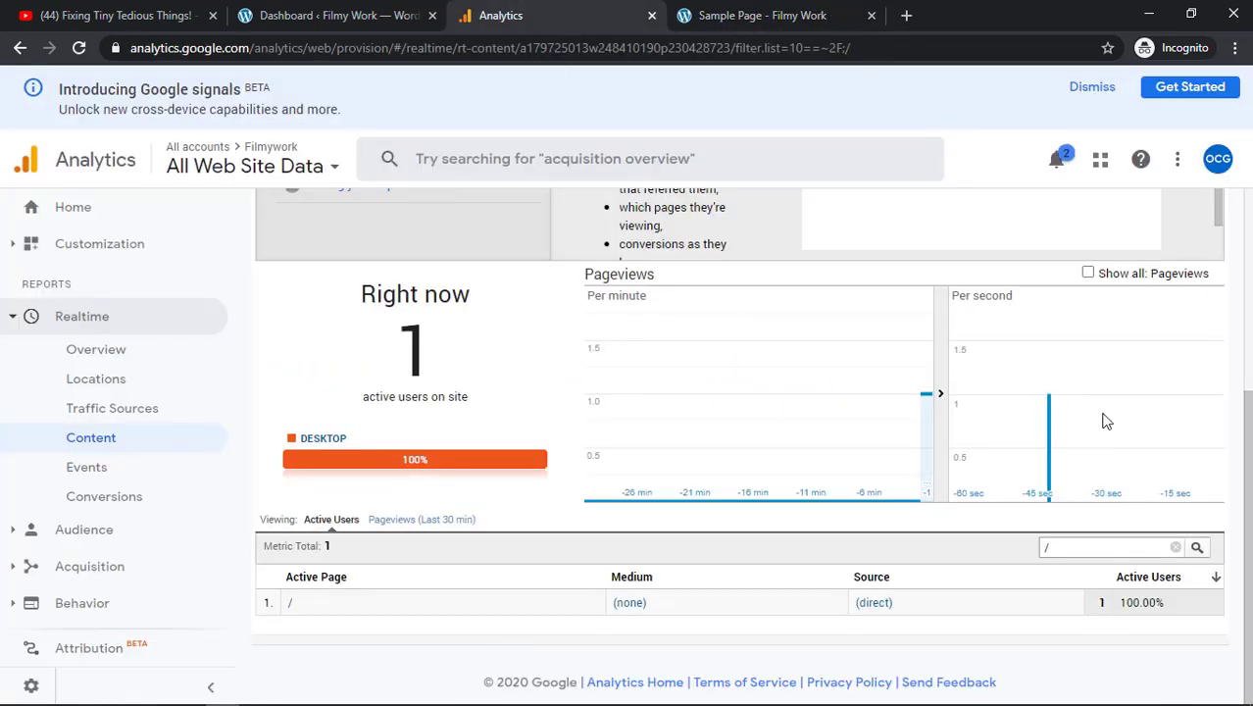
{"action": "left_click_drag", "start_coordinate": [1246, 441], "coordinate": [1246, 285]}
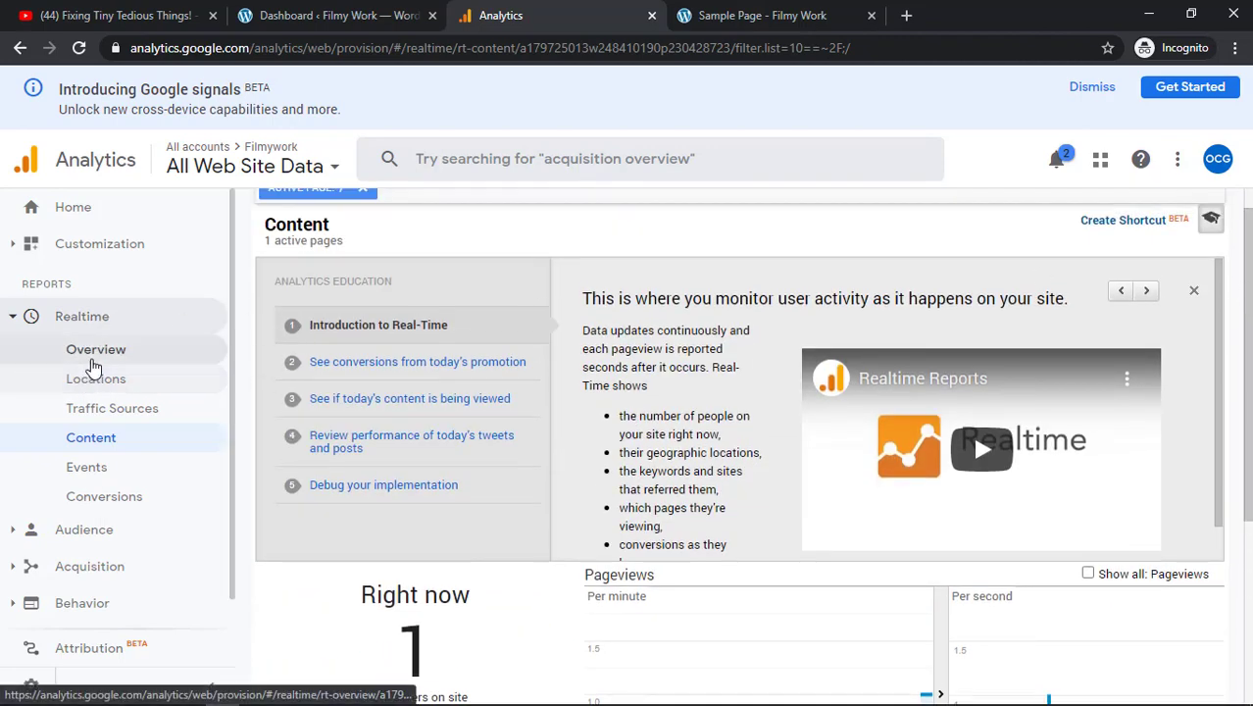
{"action": "left_click", "coordinate": [95, 349]}
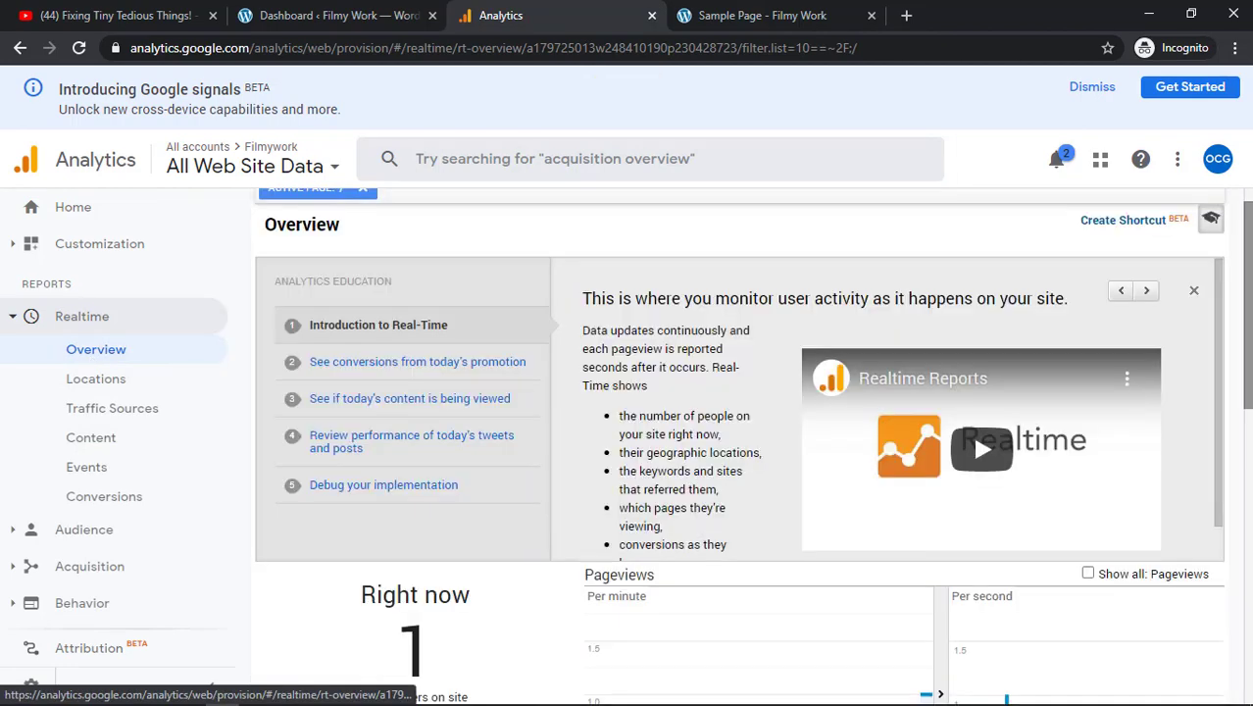
{"action": "mouse_move", "coordinate": [1245, 294]}
{"action": "left_mouse_down"}
{"action": "mouse_move", "coordinate": [1237, 461]}
{"action": "mouse_move", "coordinate": [1237, 431]}
{"action": "left_mouse_up"}
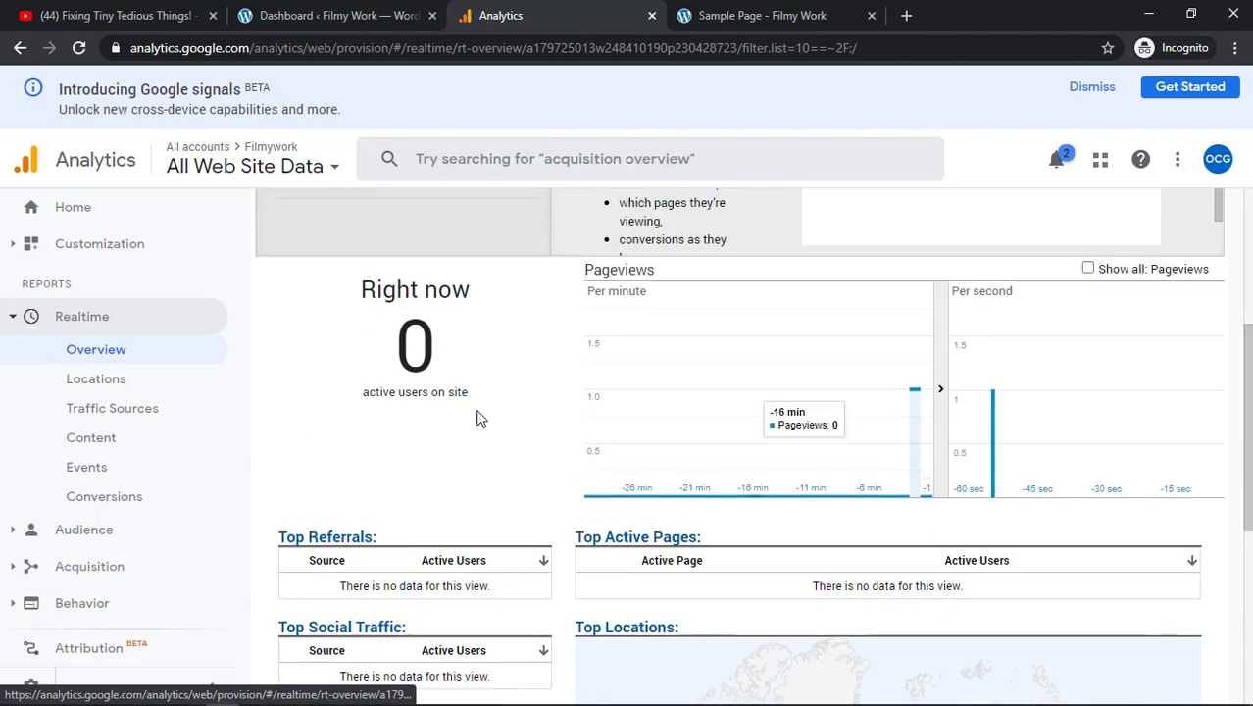
{"action": "left_click", "coordinate": [82, 316]}
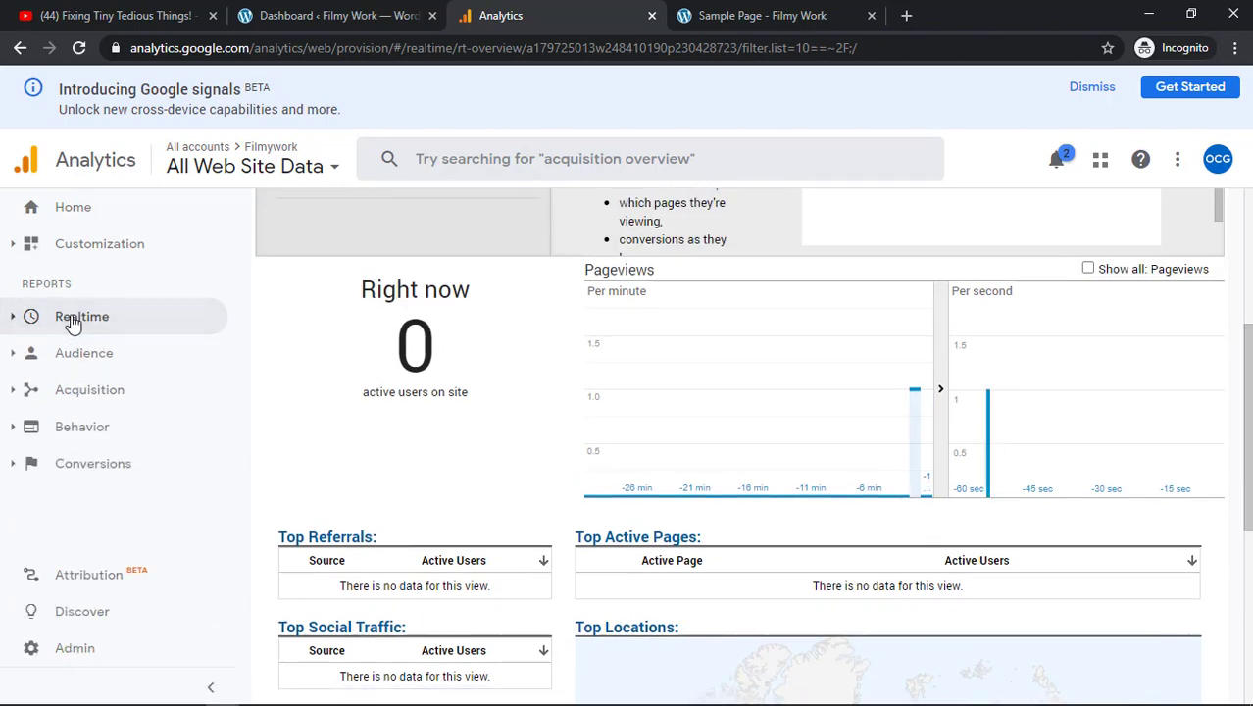